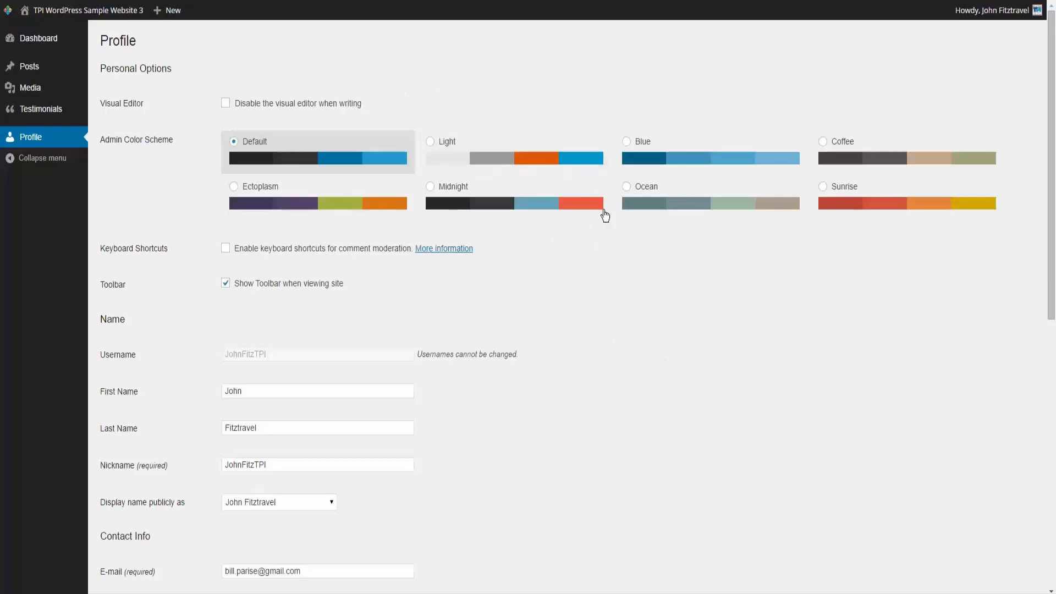
Review the profile page's personal options, name, contact, biography, password and avatar settings.
scroll(447, 189, "down", 3)
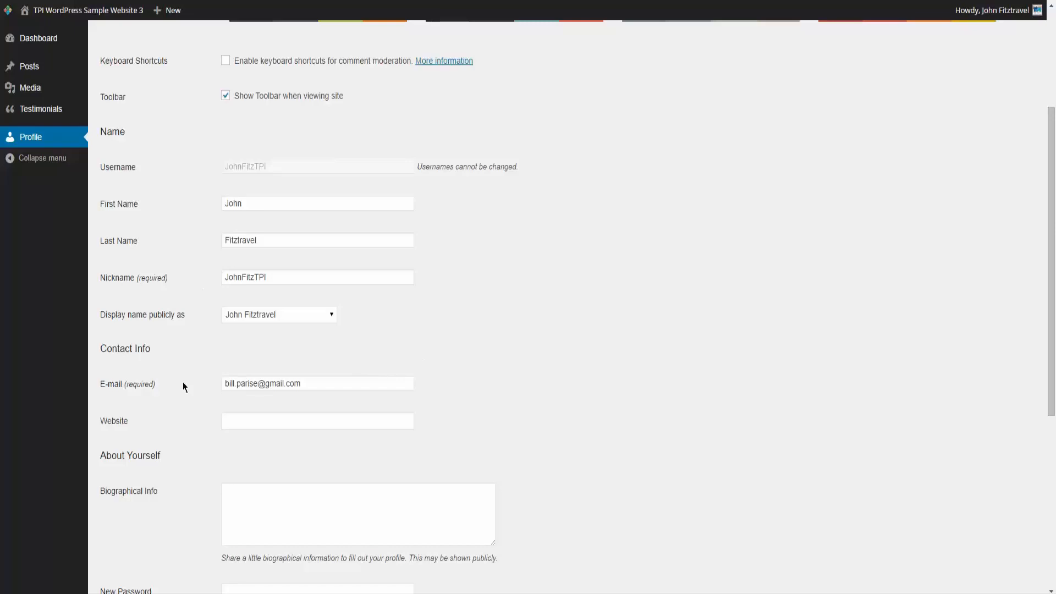
scroll(231, 407, "down", 5)
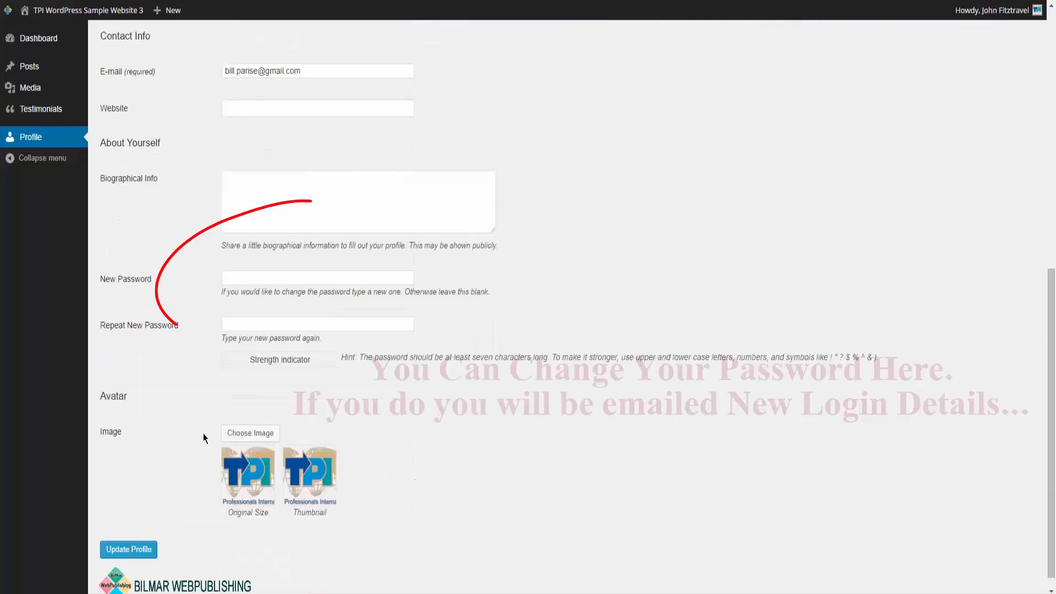
left_click(245, 278)
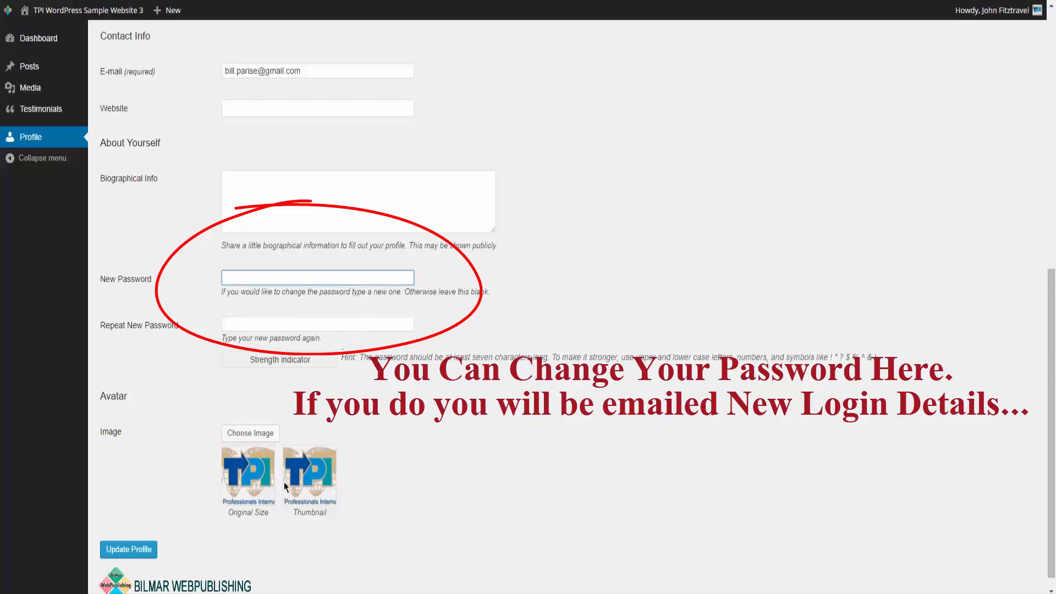
scroll(165, 531, "down", 1)
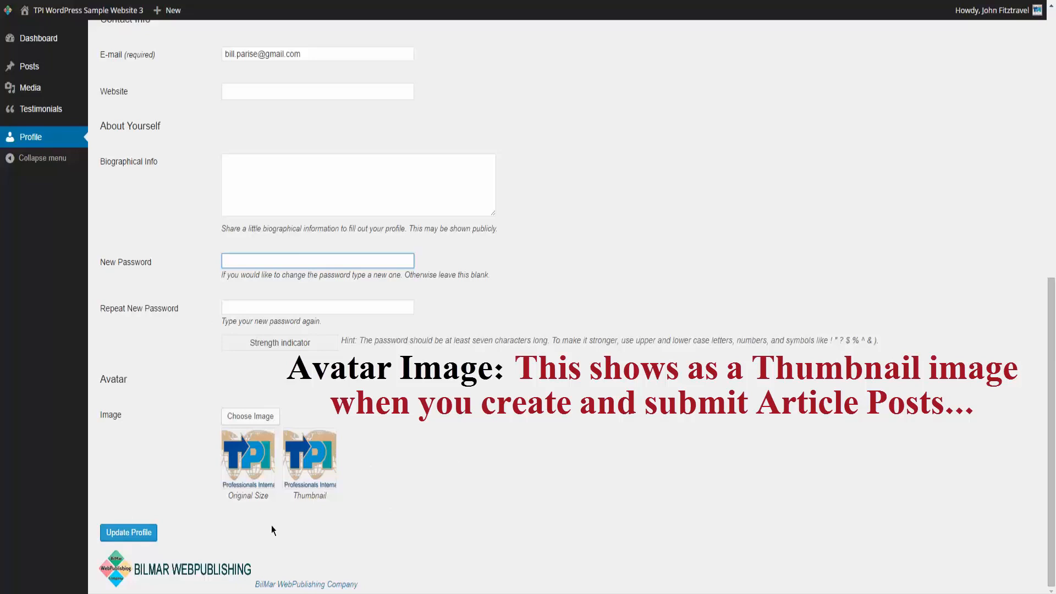
scroll(398, 517, "up", 7)
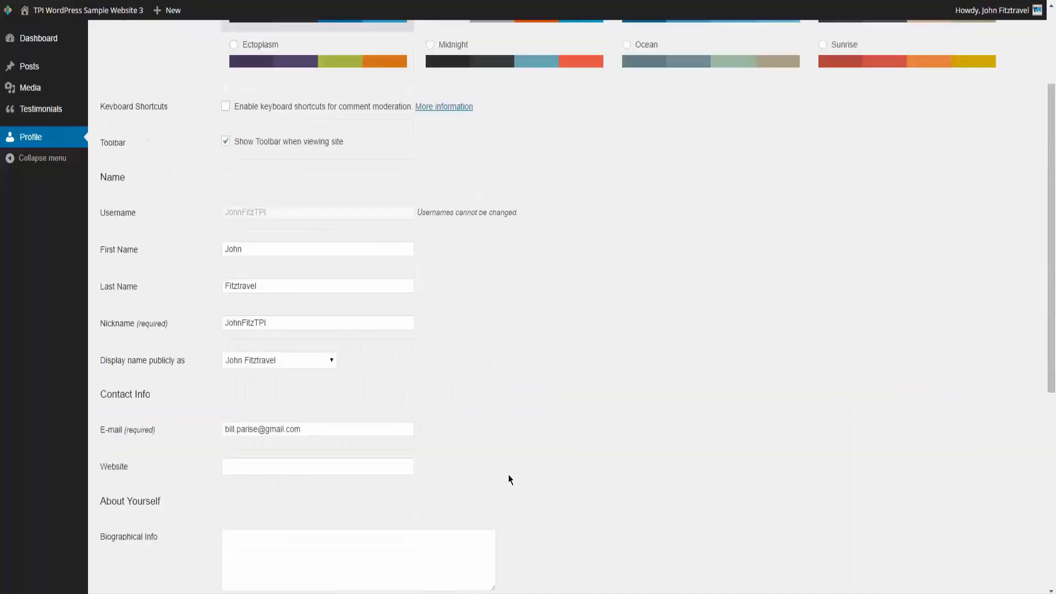
scroll(664, 385, "up", 3)
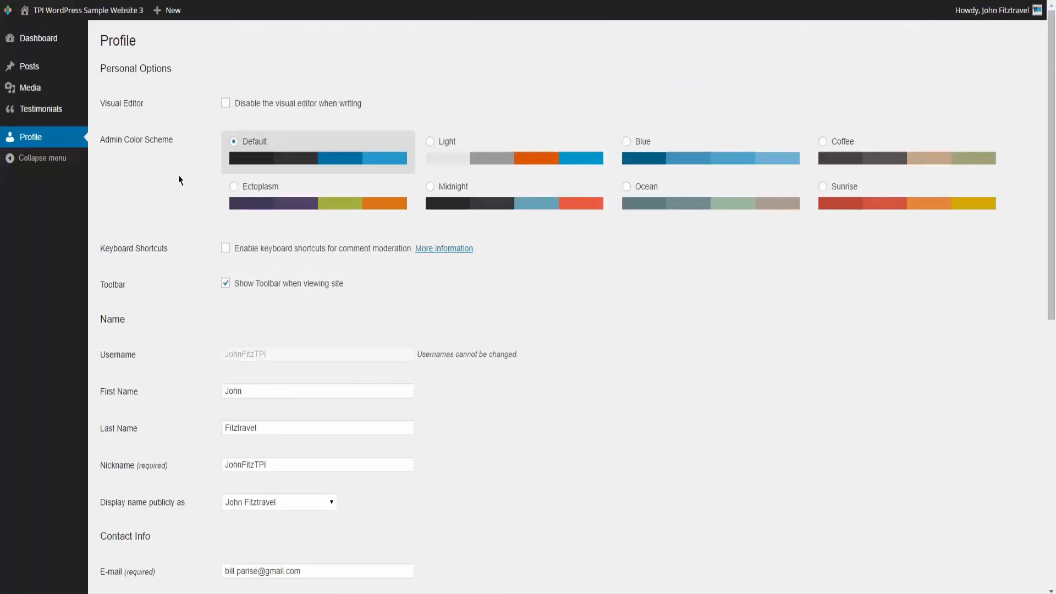
Create a new post titled "Transat Holidays Promotion".
mouse_move(29, 68)
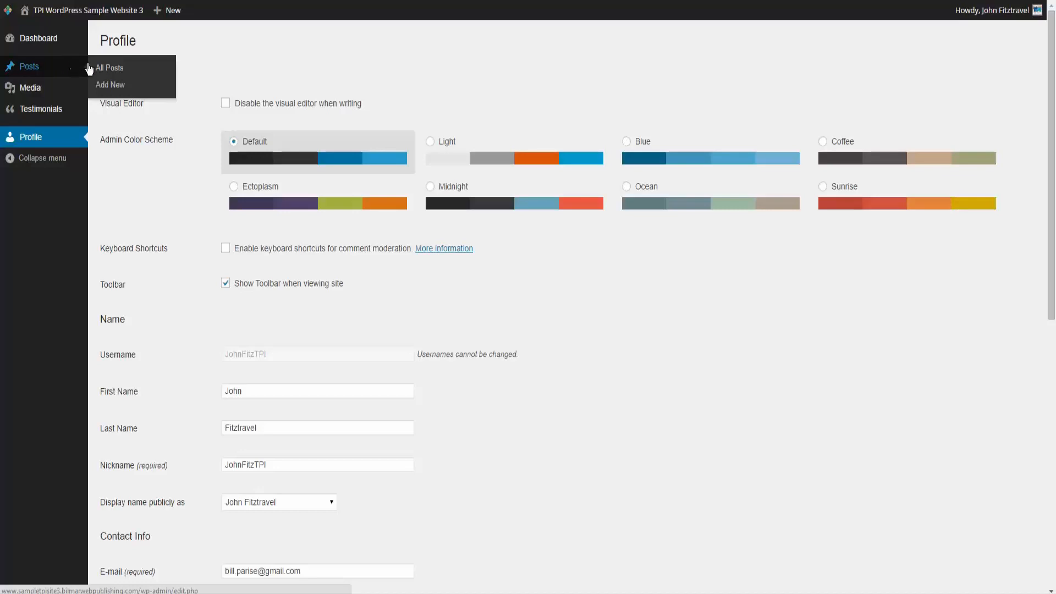
left_click(115, 72)
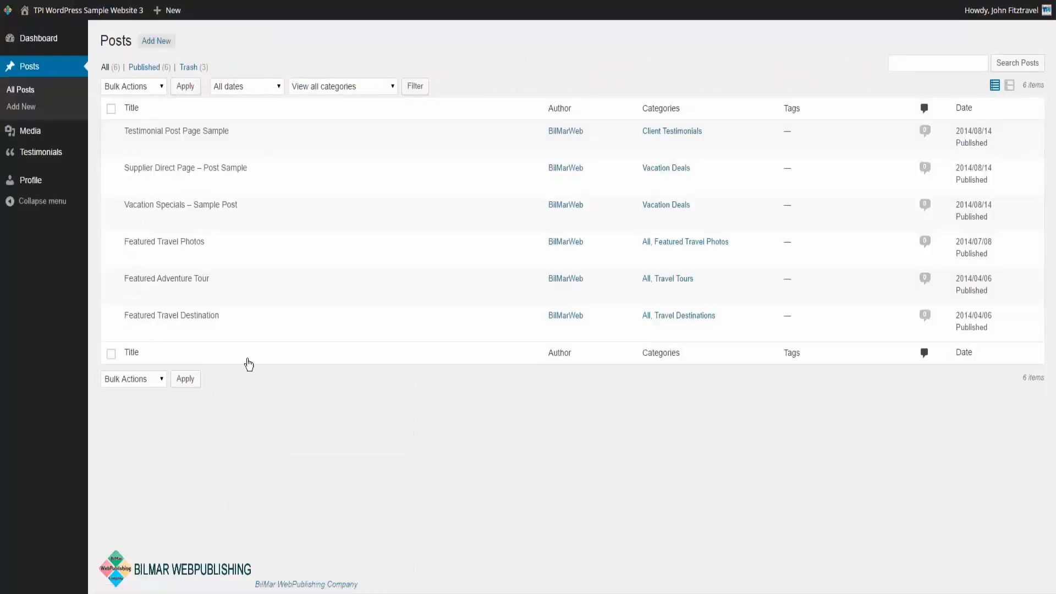
left_click(154, 44)
left_click(137, 69)
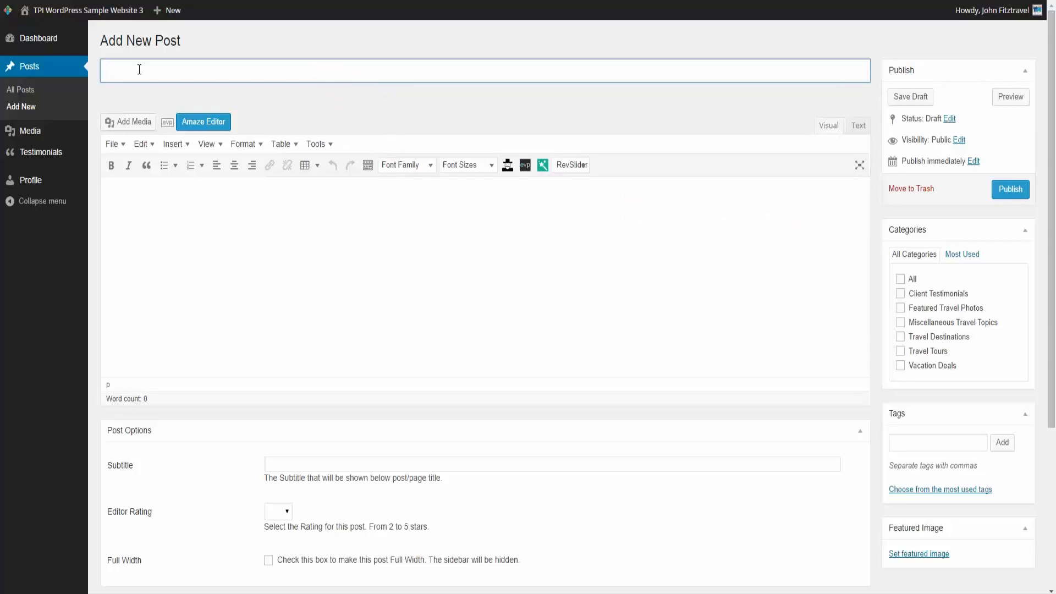
type("Transat Holidays Promotion")
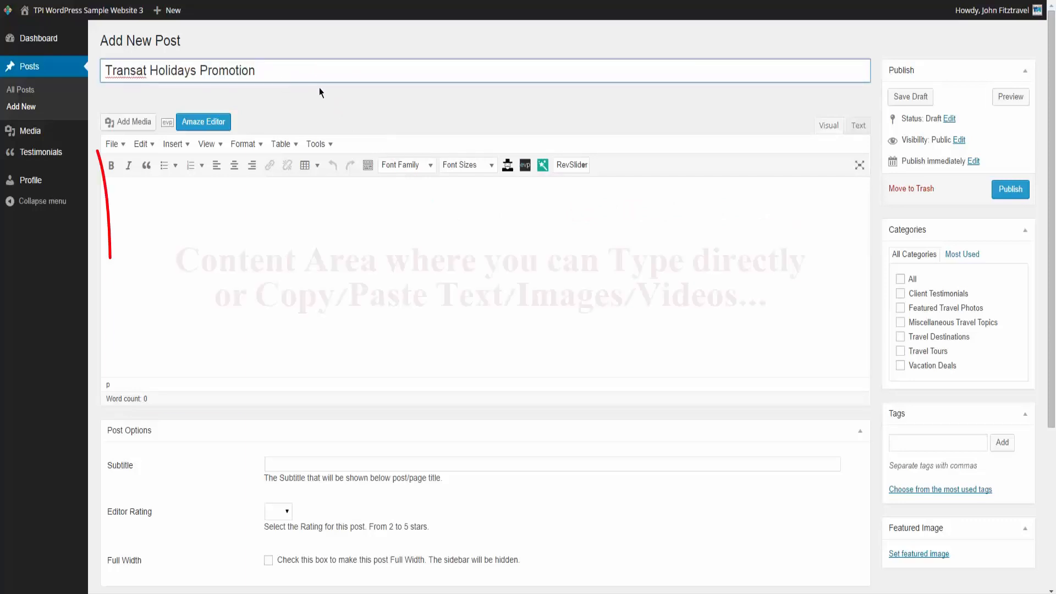
Write "We have some great promotions going on with Transat Holidays to exciting destinations including the Caribbean!" in the body, with "Transat Holidays" bold and italic.
left_click(150, 193)
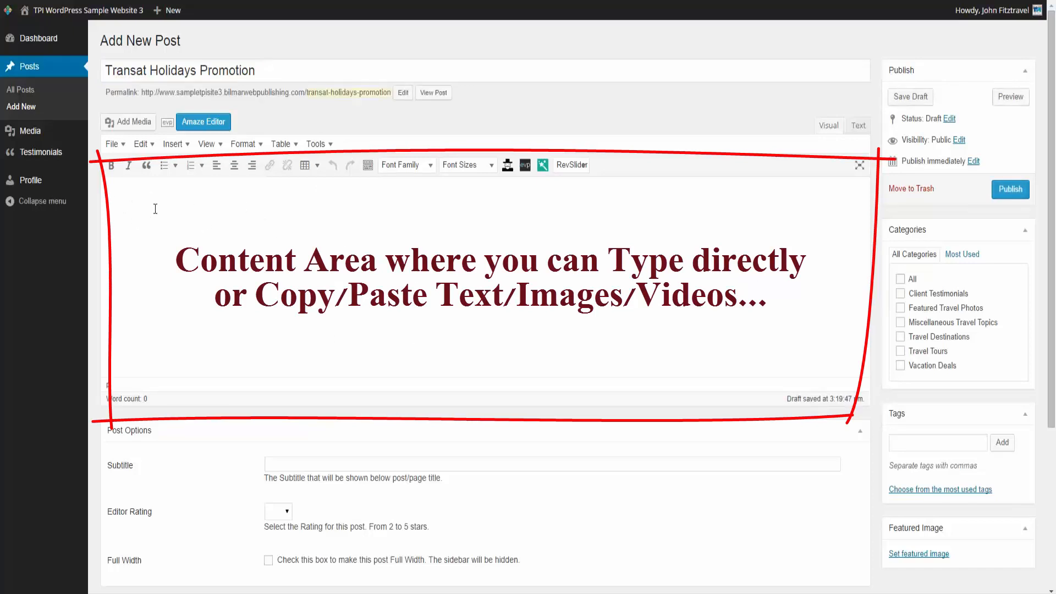
type("We have some great promotions going on with Transat Holidays to exciting destinations including the Caribbean!")
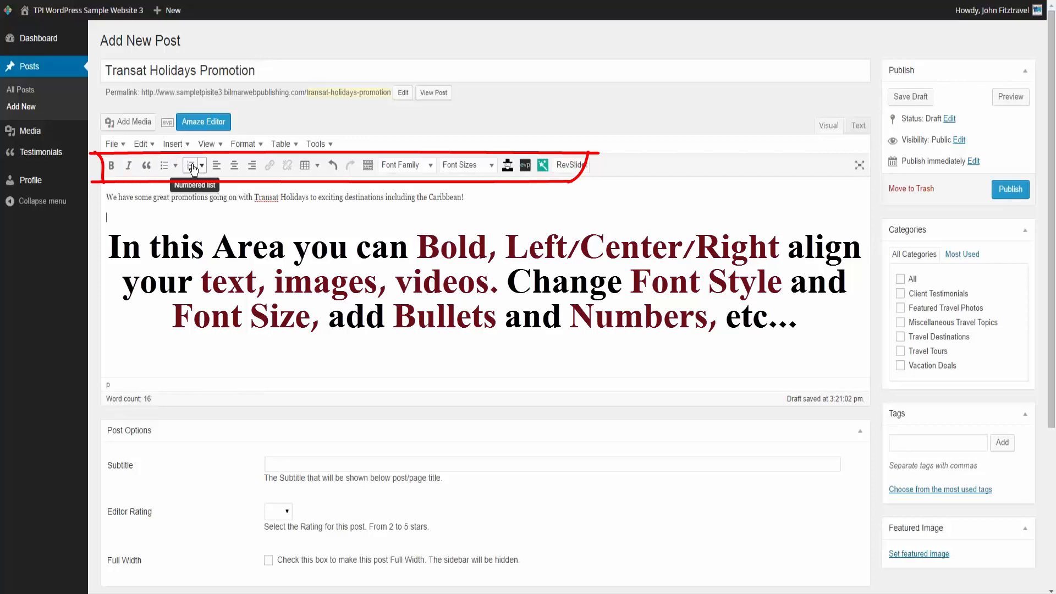
left_click_drag(255, 198, 308, 199)
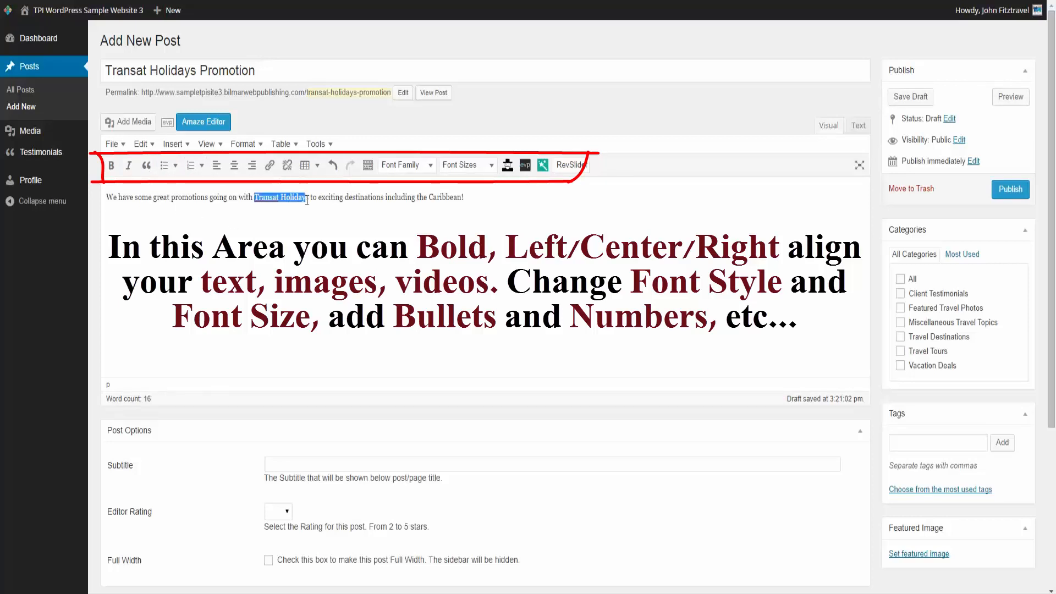
left_click(113, 165)
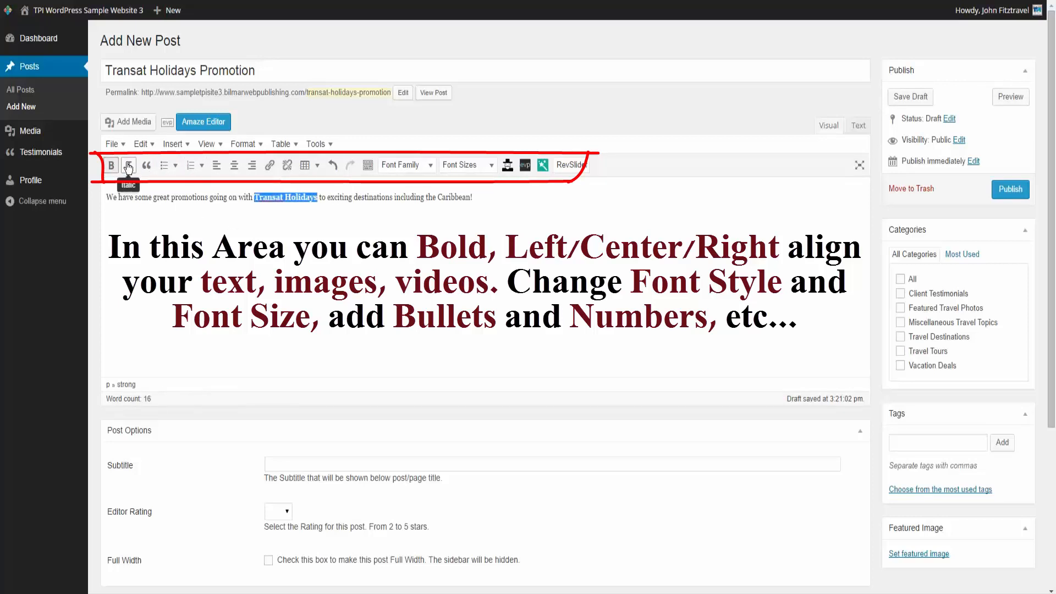
left_click(129, 165)
Format the whole body sentence in 12pt Comic Sans MS.
left_click_drag(475, 197, 104, 197)
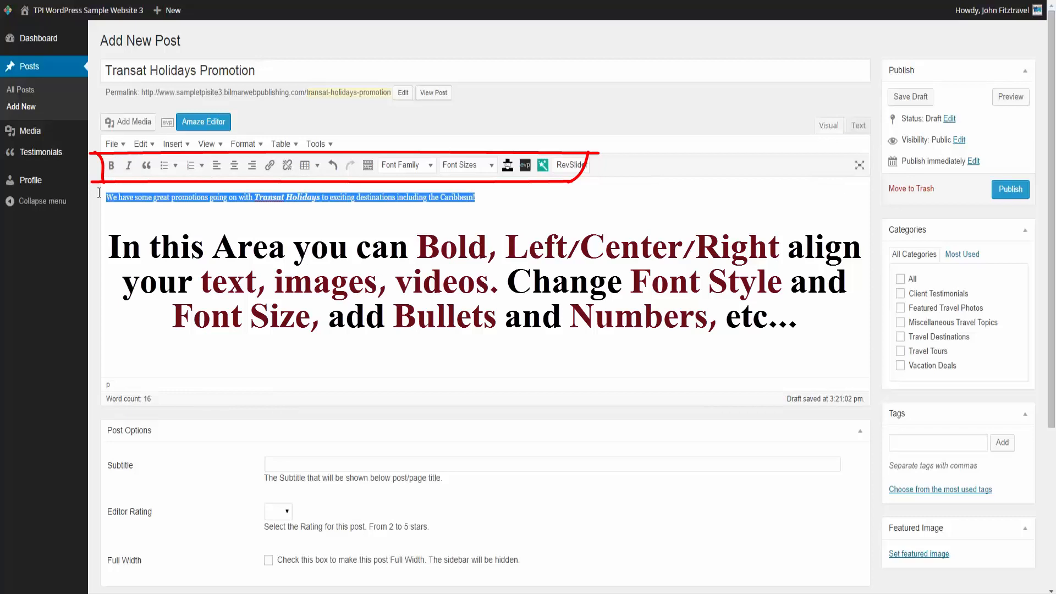
left_click(491, 166)
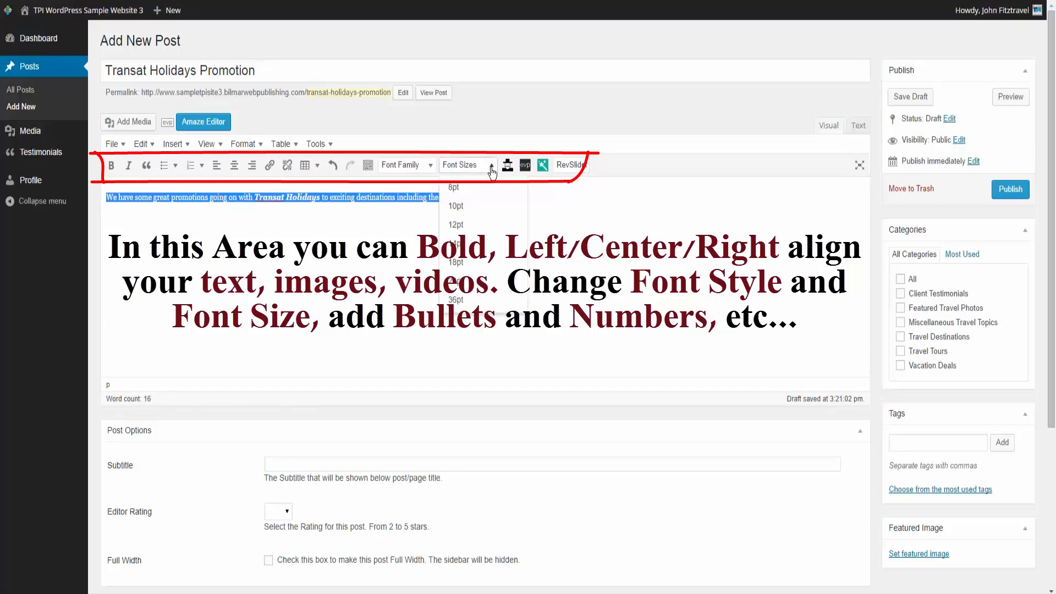
left_click(457, 225)
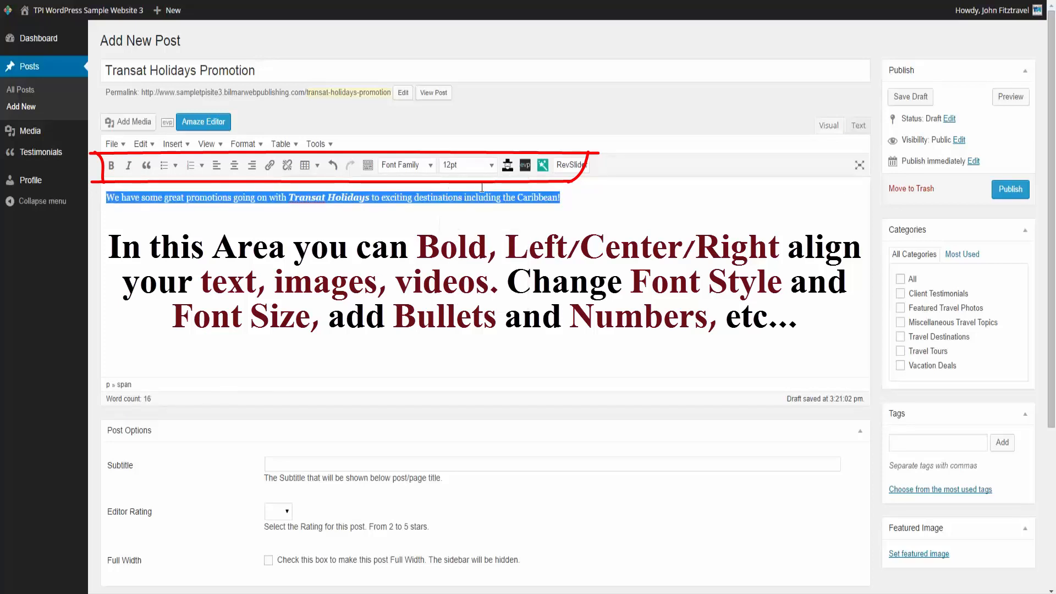
left_click(407, 165)
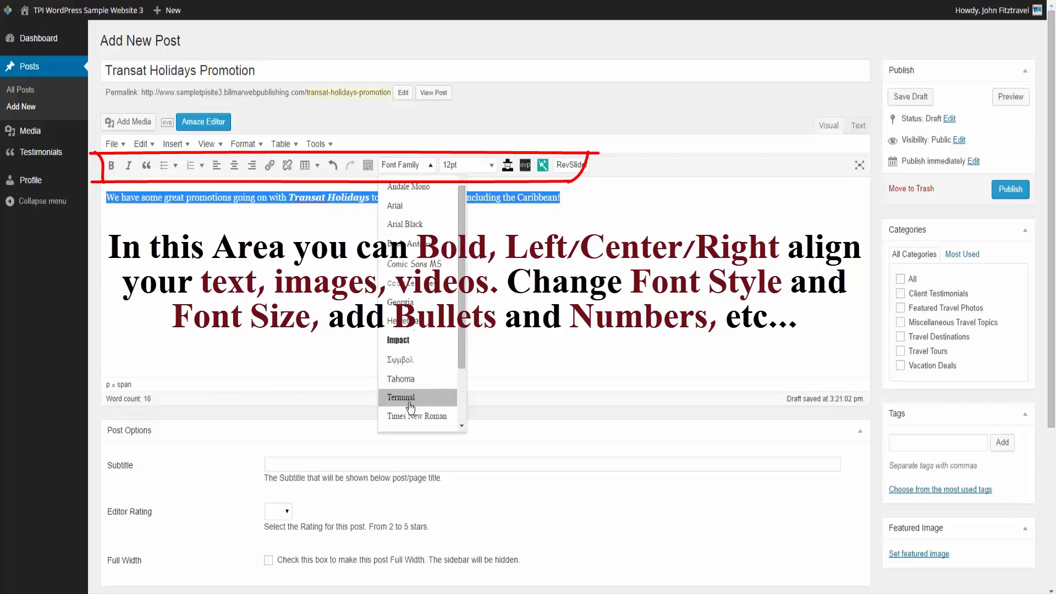
left_click_drag(461, 297, 462, 344)
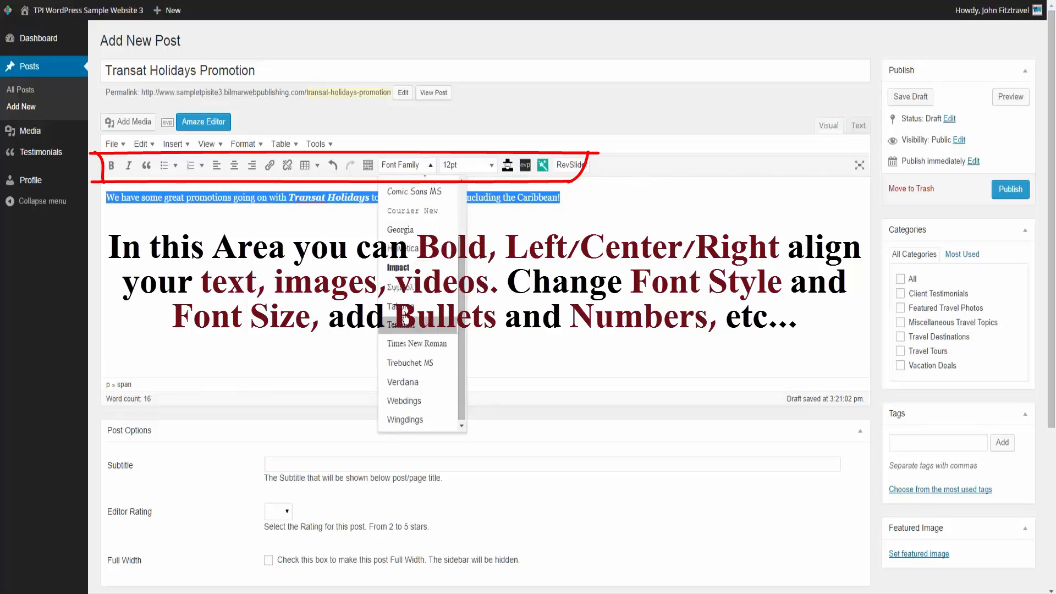
left_click(414, 191)
Try the Tahoma font on the body sentence and return it to Comic Sans MS.
left_click(407, 165)
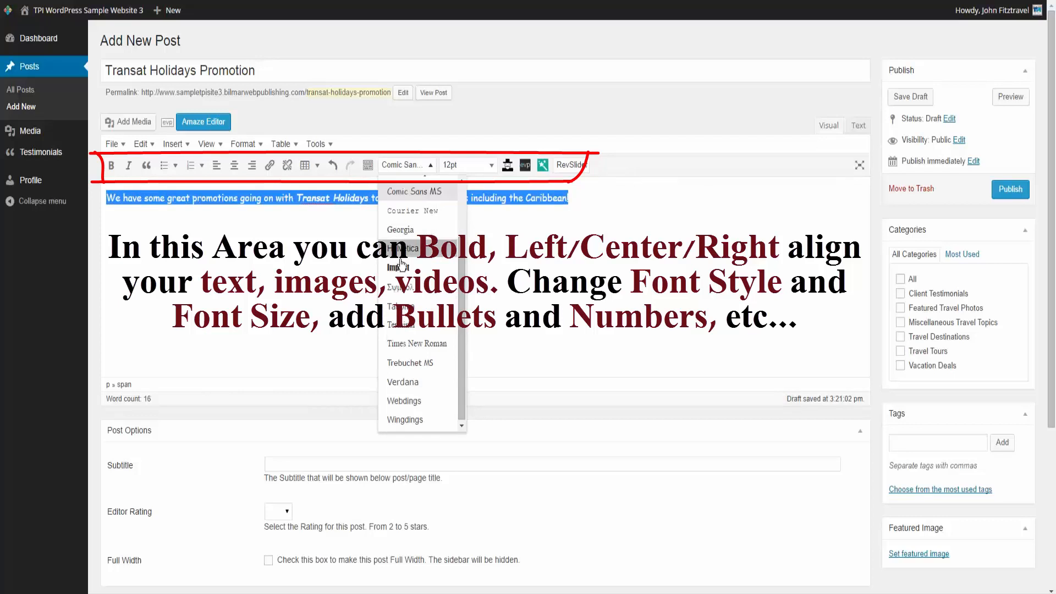
left_click(400, 307)
left_click(407, 165)
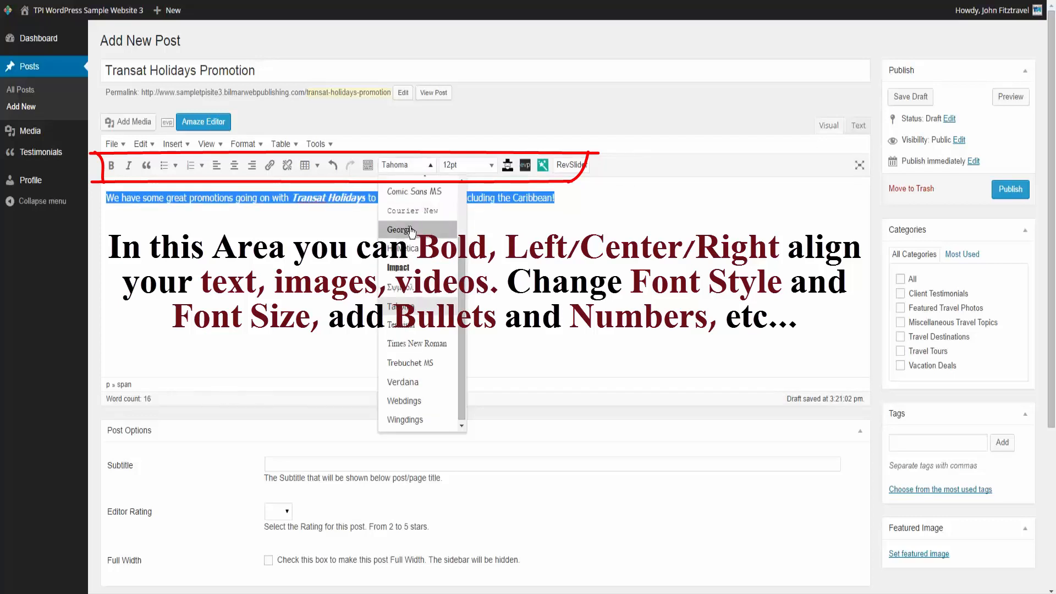
left_click(414, 191)
Open the media library for inserting an image on the empty line below the body sentence.
left_click(413, 237)
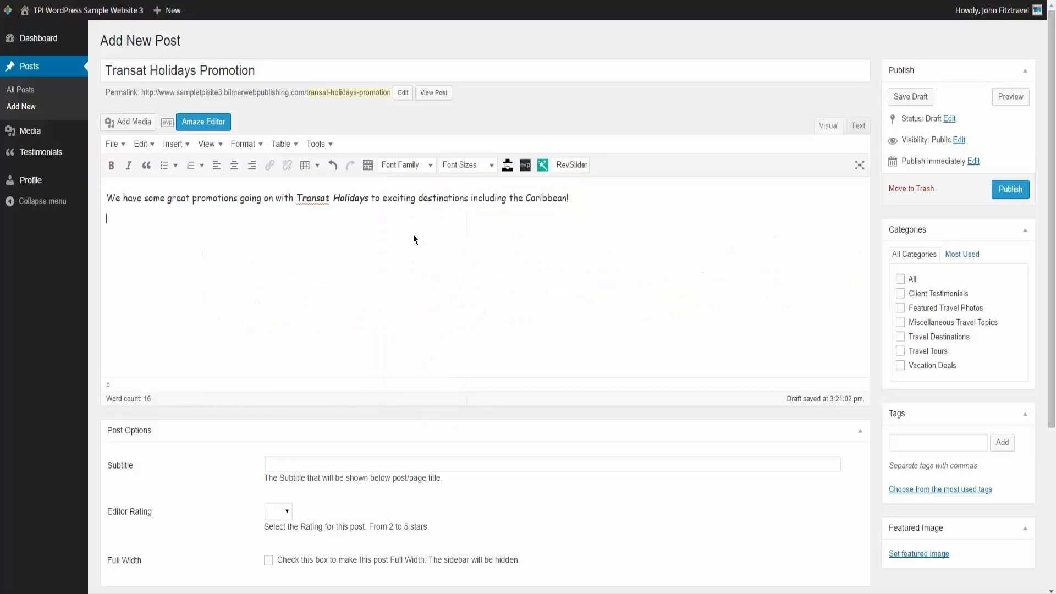
left_click(116, 126)
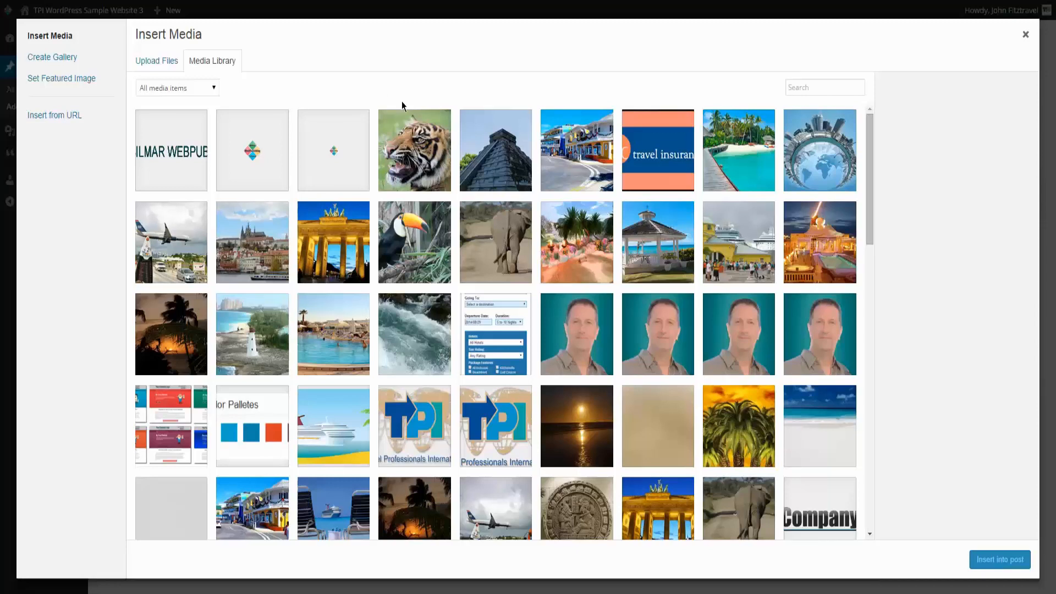
left_click(168, 63)
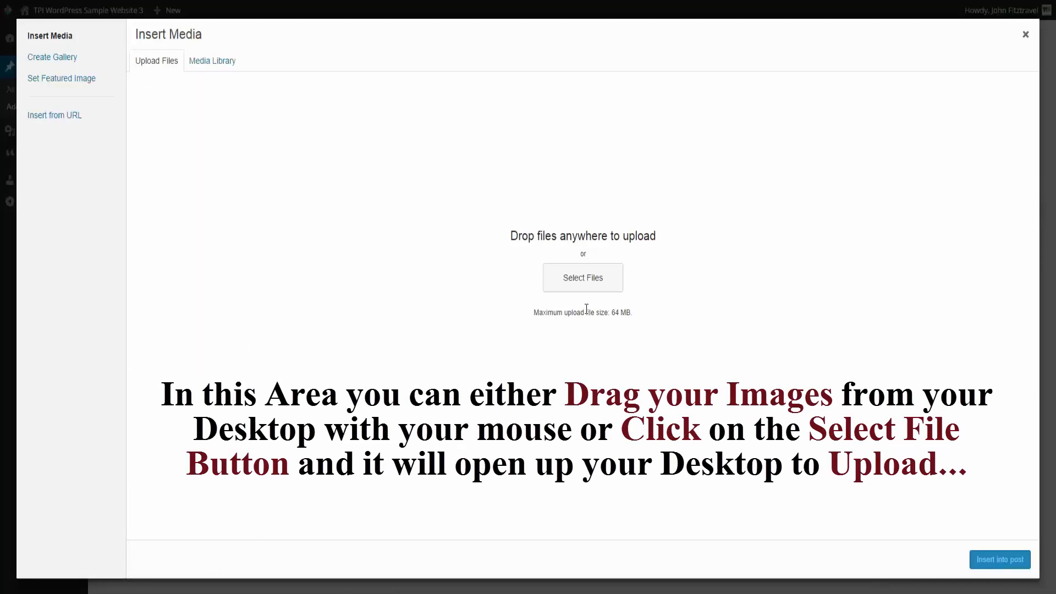
left_click(587, 277)
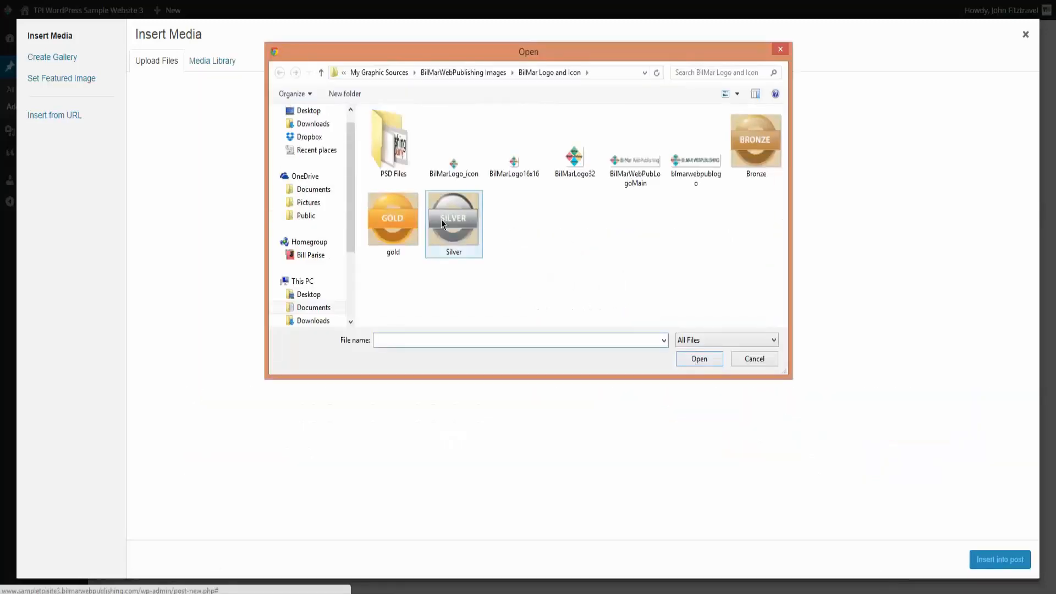
left_click(754, 359)
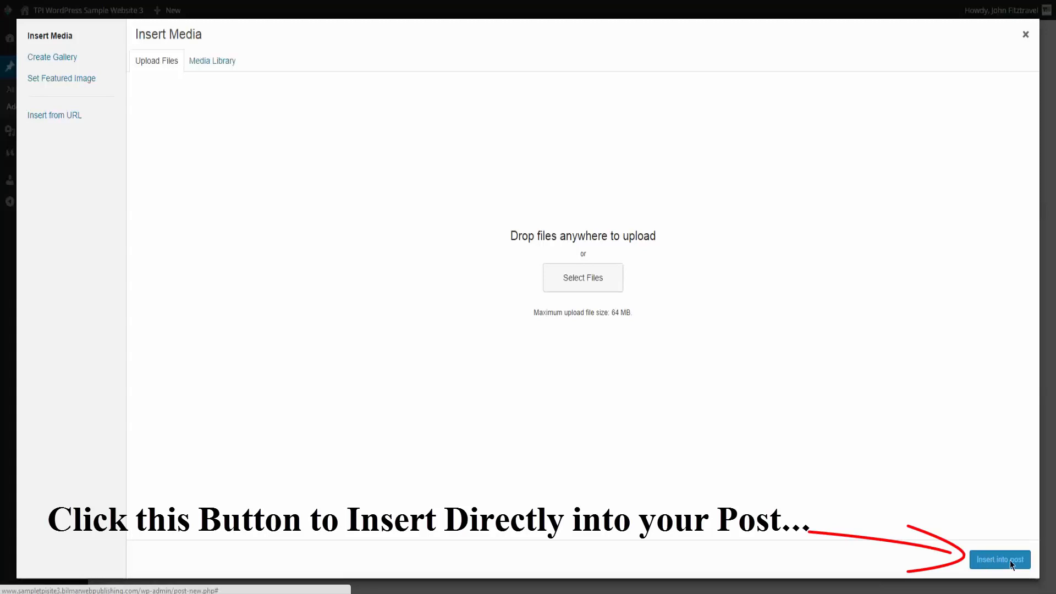
left_click(227, 64)
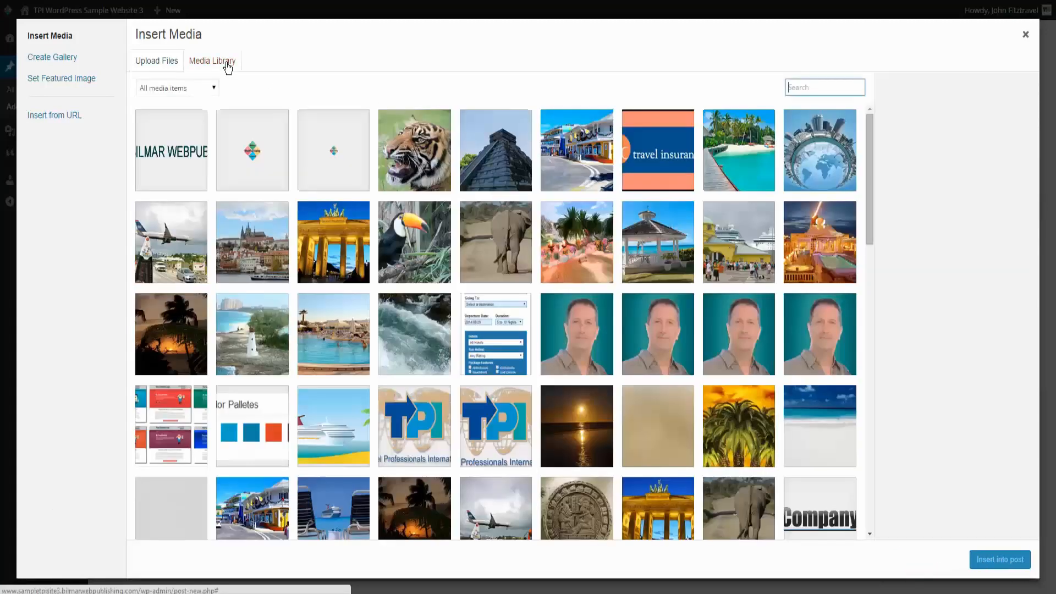
Insert the elephant image africa-285403_1920.jpg from the library into the post, with Center alignment and size Large – 600 × 399.
scroll(653, 406, "down", 2)
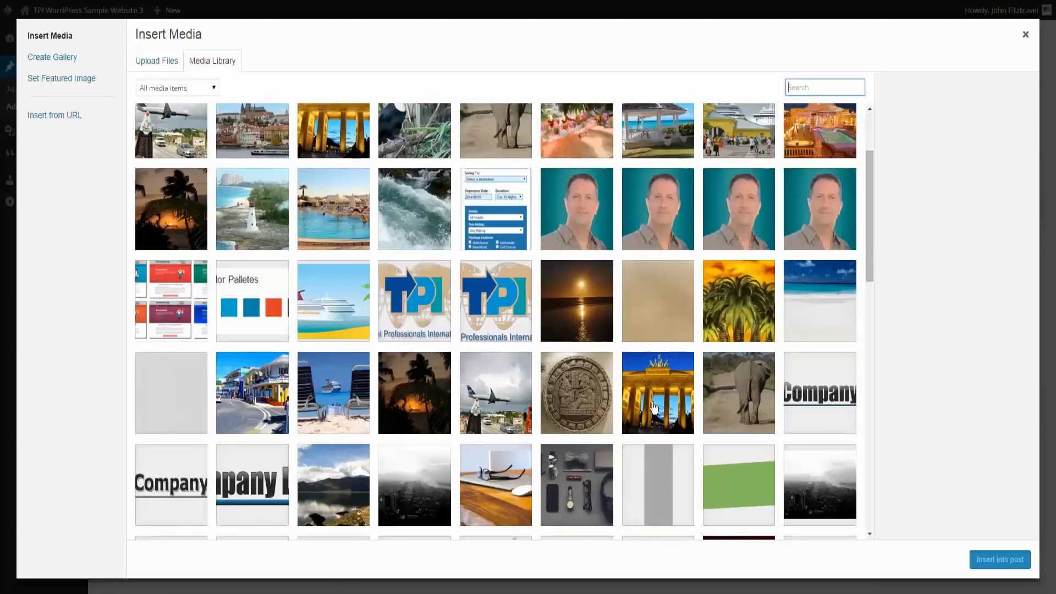
left_click(739, 392)
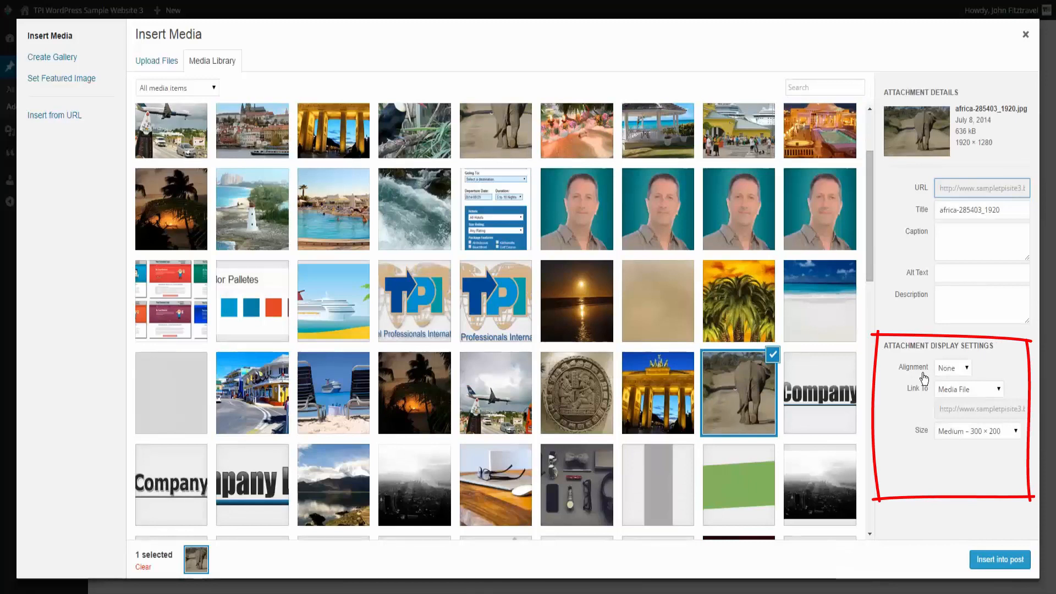
left_click(967, 369)
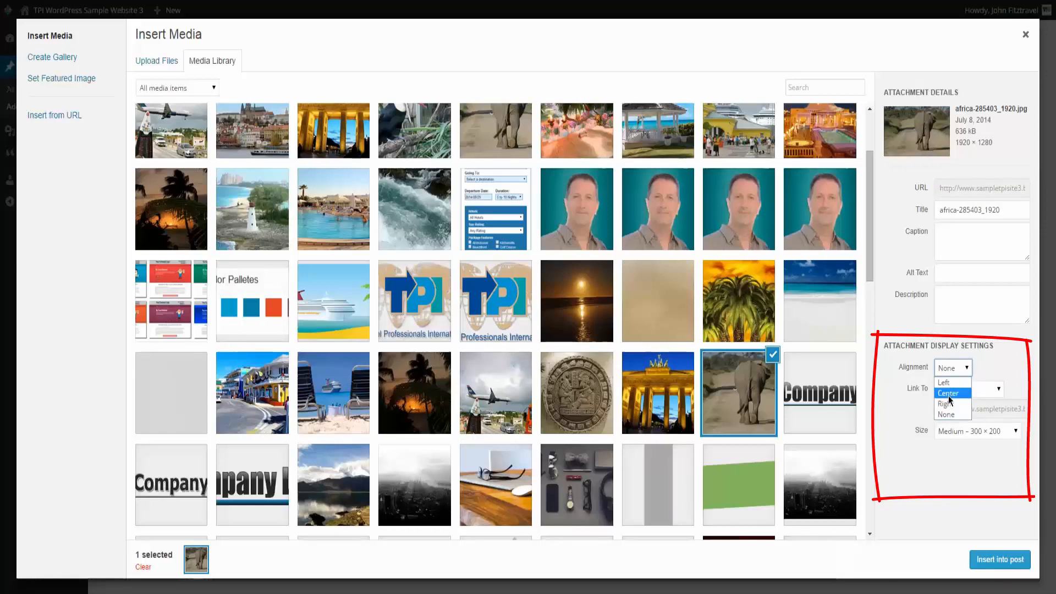
left_click(949, 393)
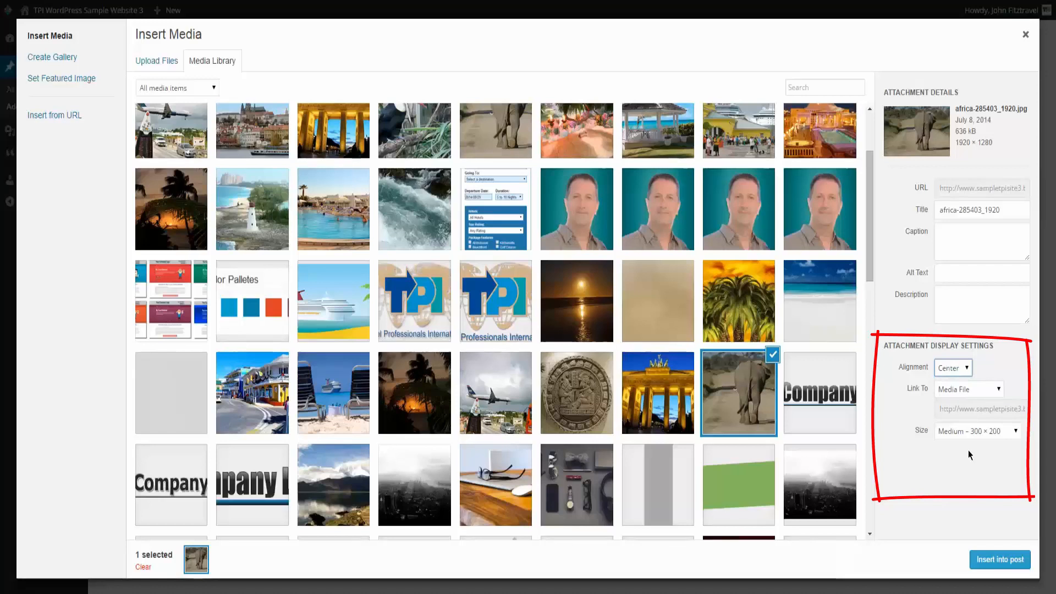
left_click(1017, 433)
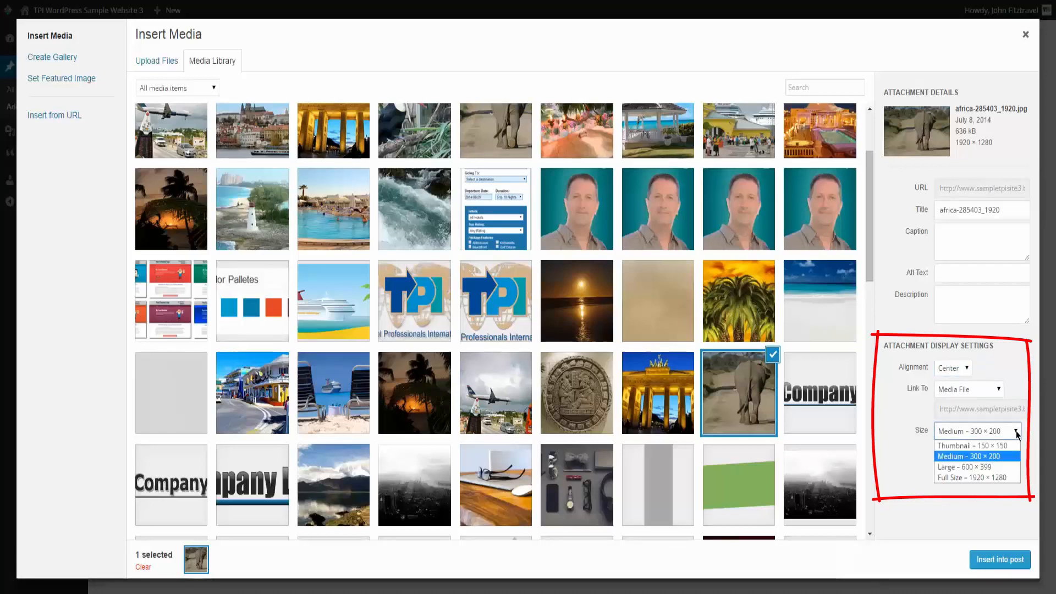
left_click(982, 468)
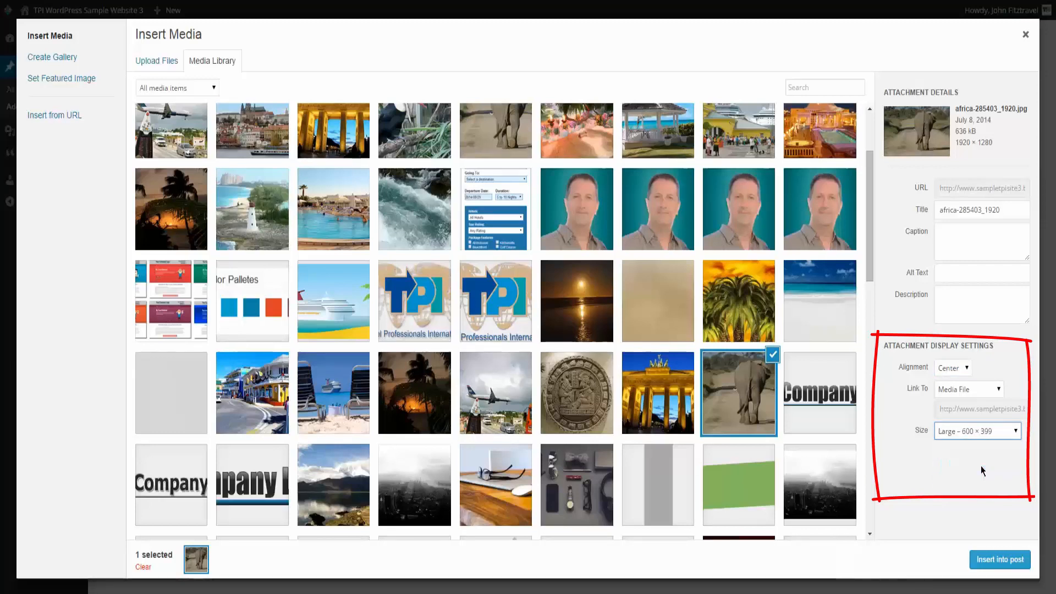
left_click(1001, 570)
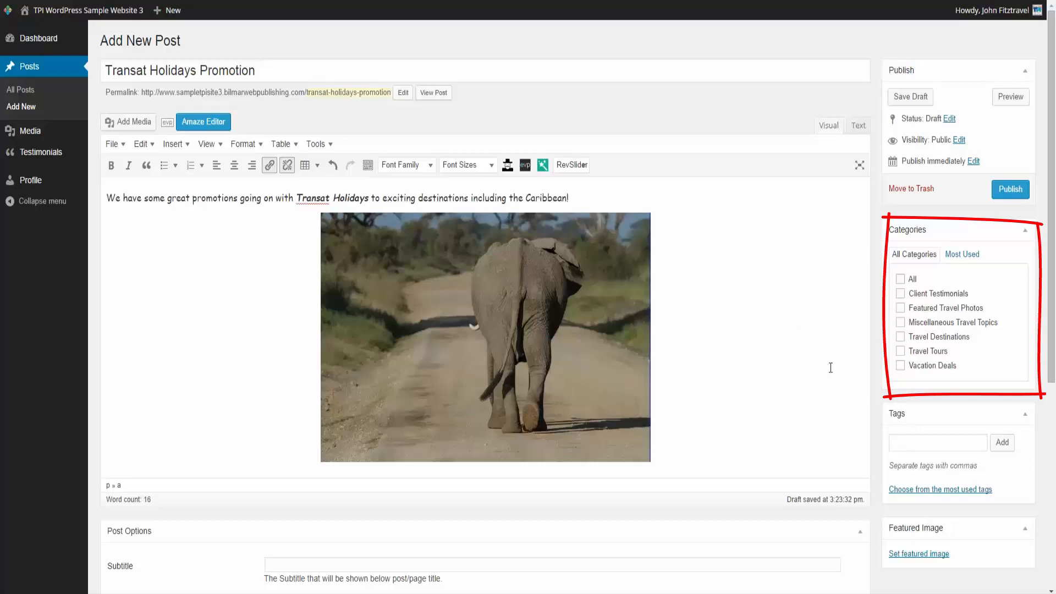
Assign the post to the Vacation Deals category.
left_click(900, 366)
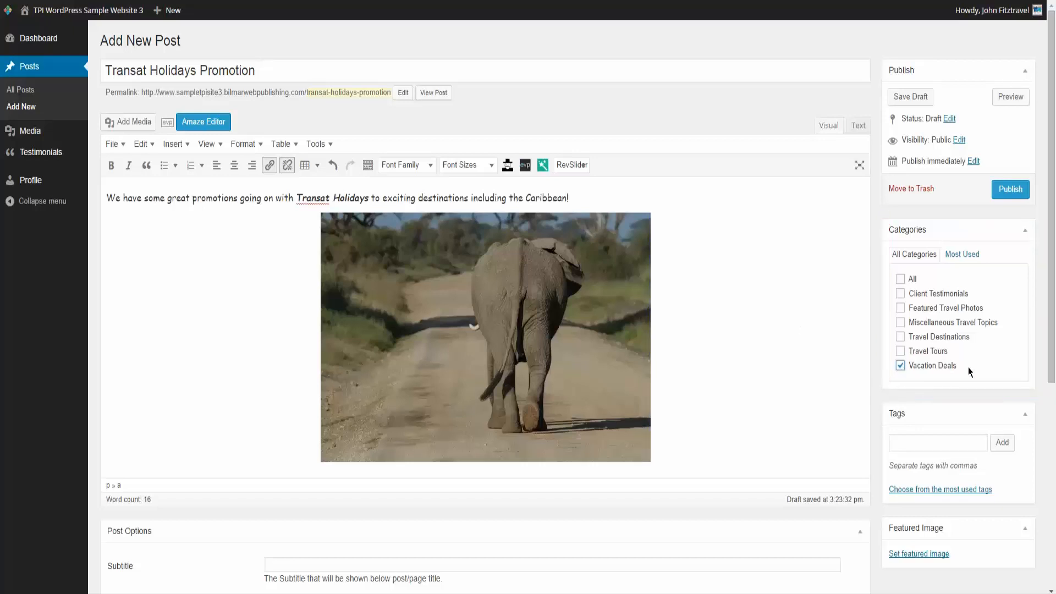
Enable the Full Width option for the post so the sidebar is hidden.
scroll(786, 417, "down", 3)
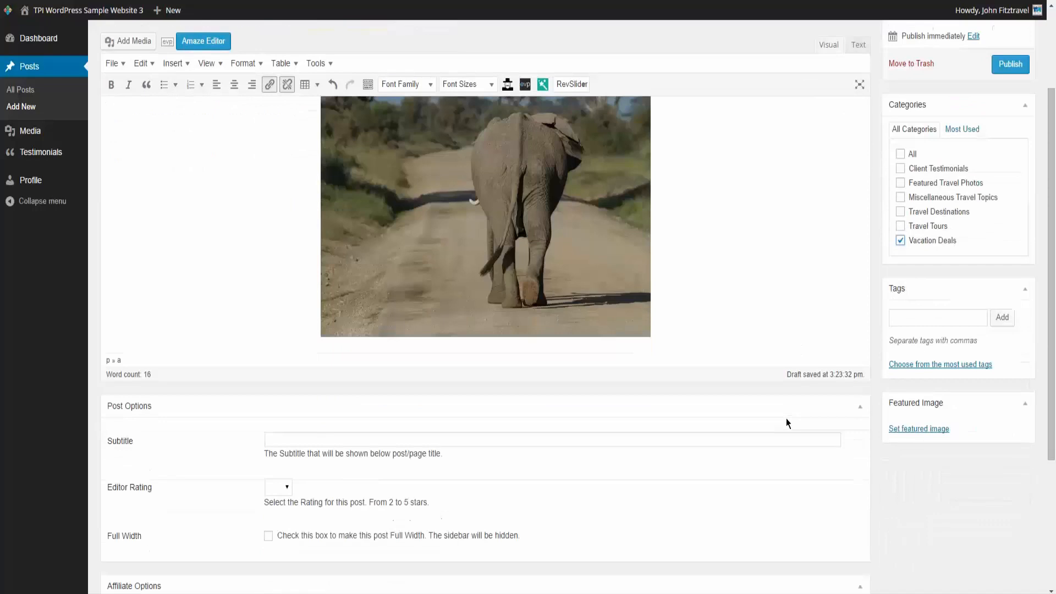
scroll(768, 416, "down", 1)
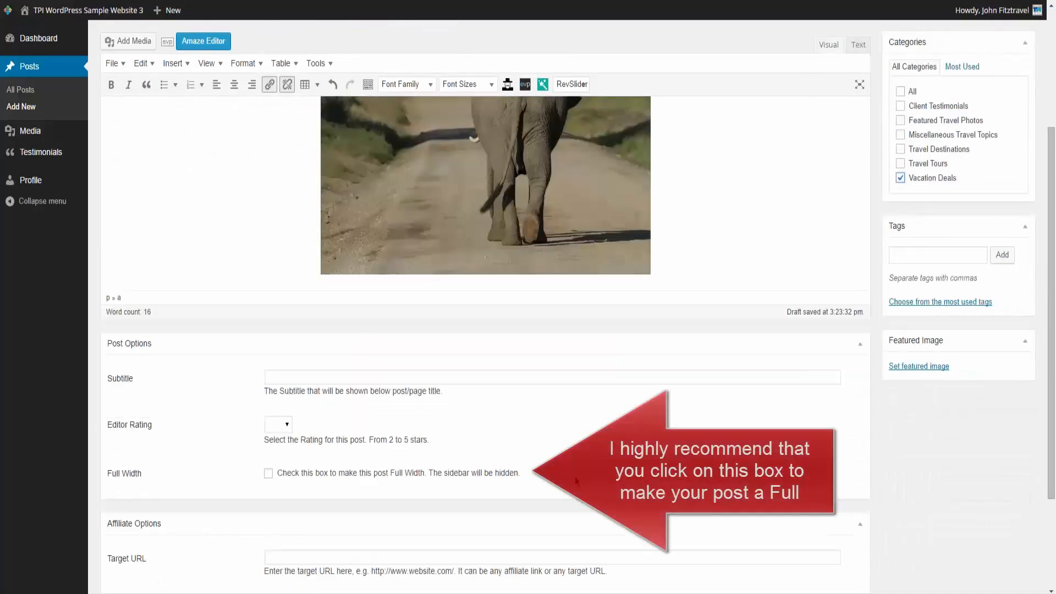
left_click(268, 474)
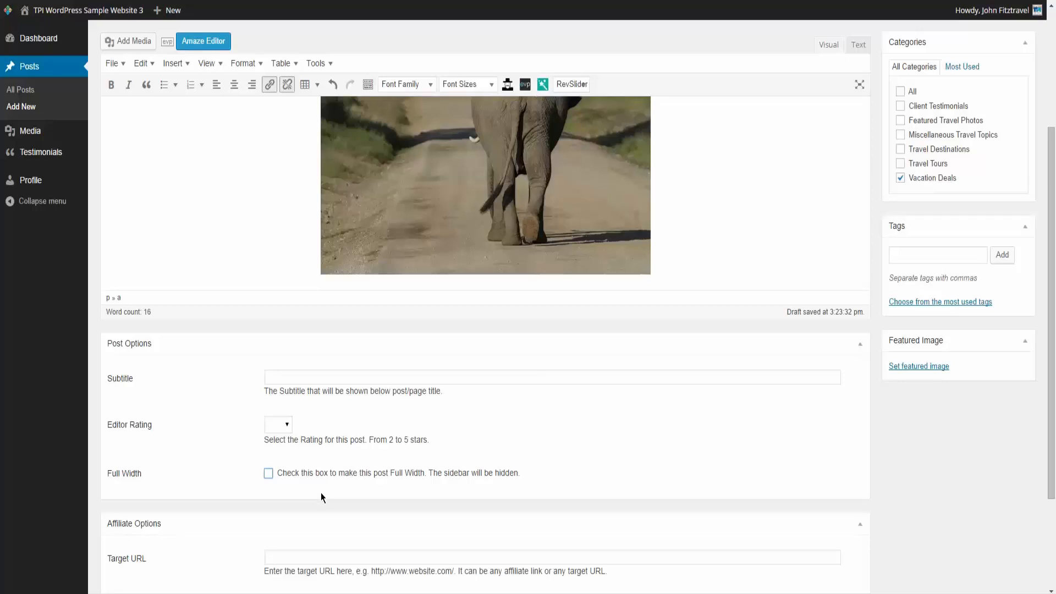
left_click(268, 475)
Set the elephant picture escortedtours250x150.jpg from the media library as the post's featured image.
scroll(750, 438, "down", 2)
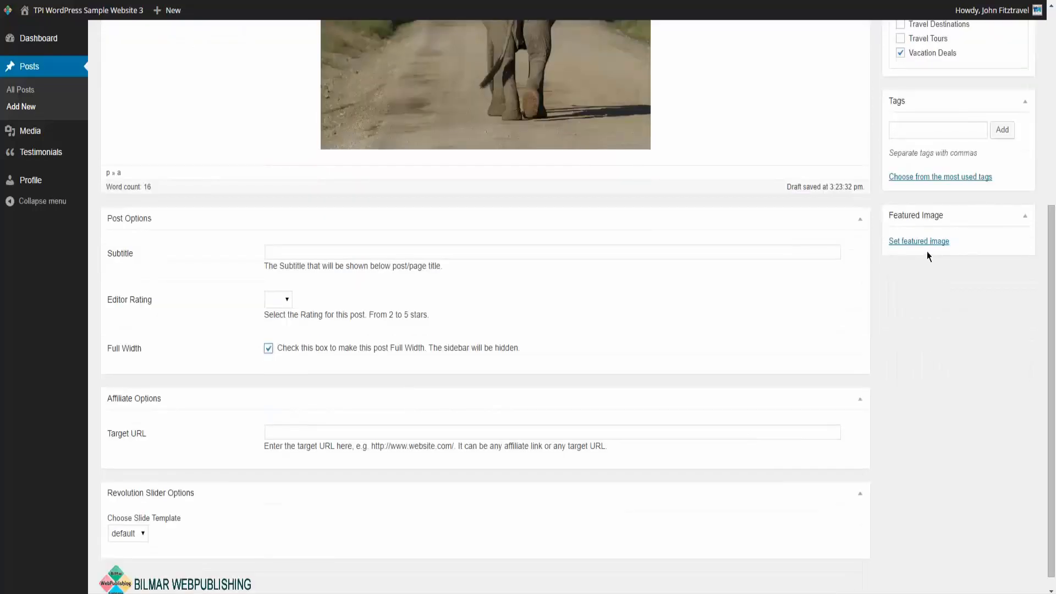
left_click(926, 242)
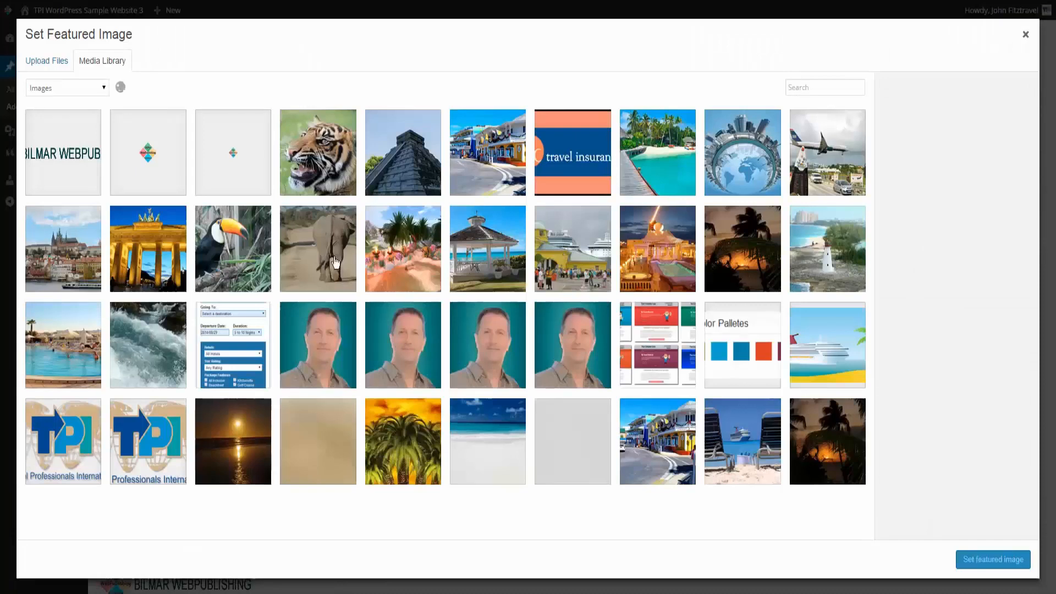
left_click(334, 262)
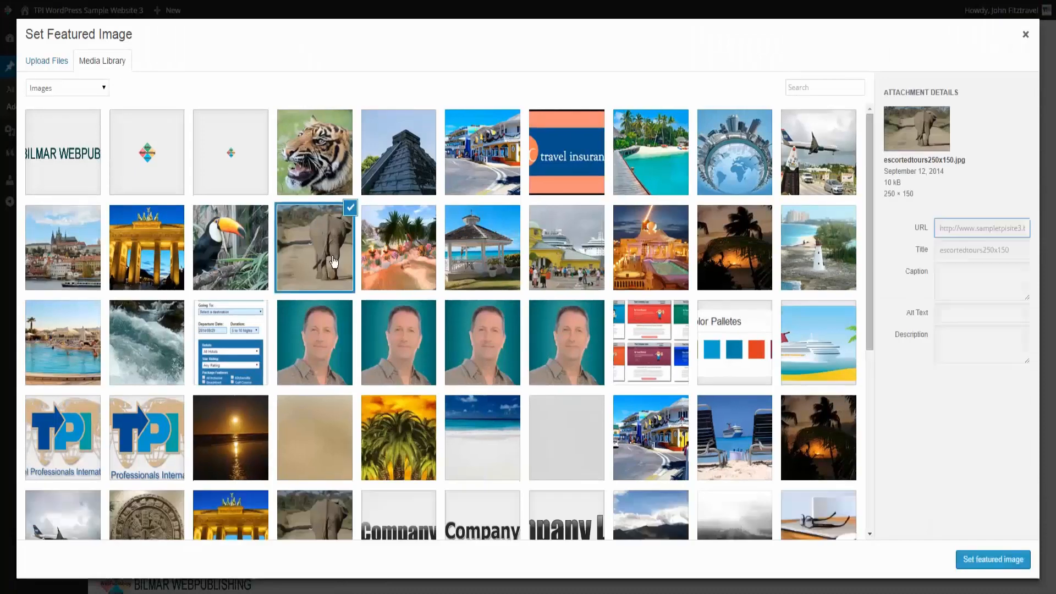
left_click(994, 556)
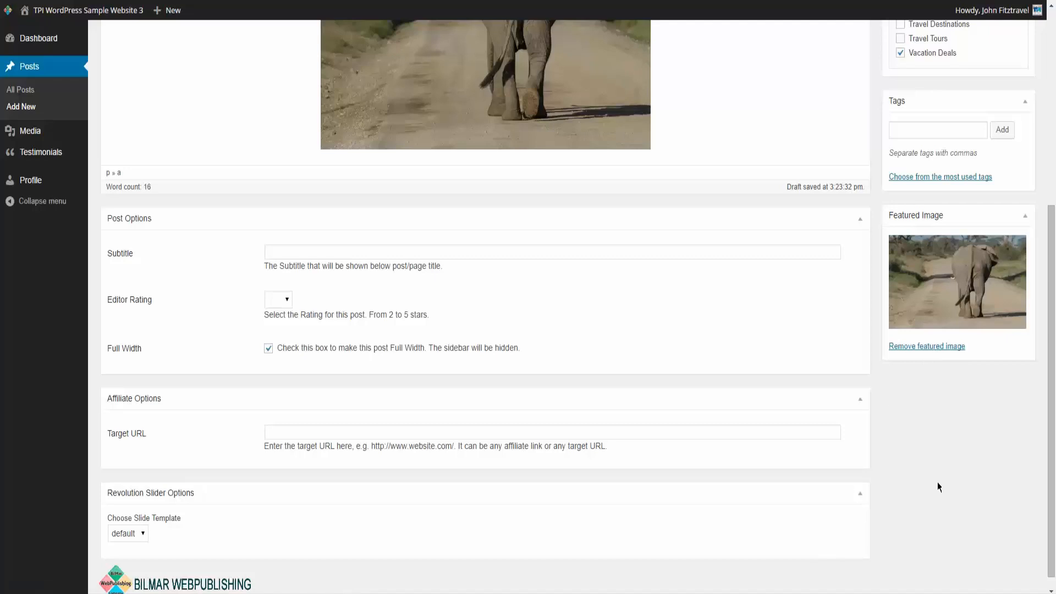
Collapse the Affiliate Options and Revolution Slider Options sections below the post.
scroll(944, 483, "down", 1)
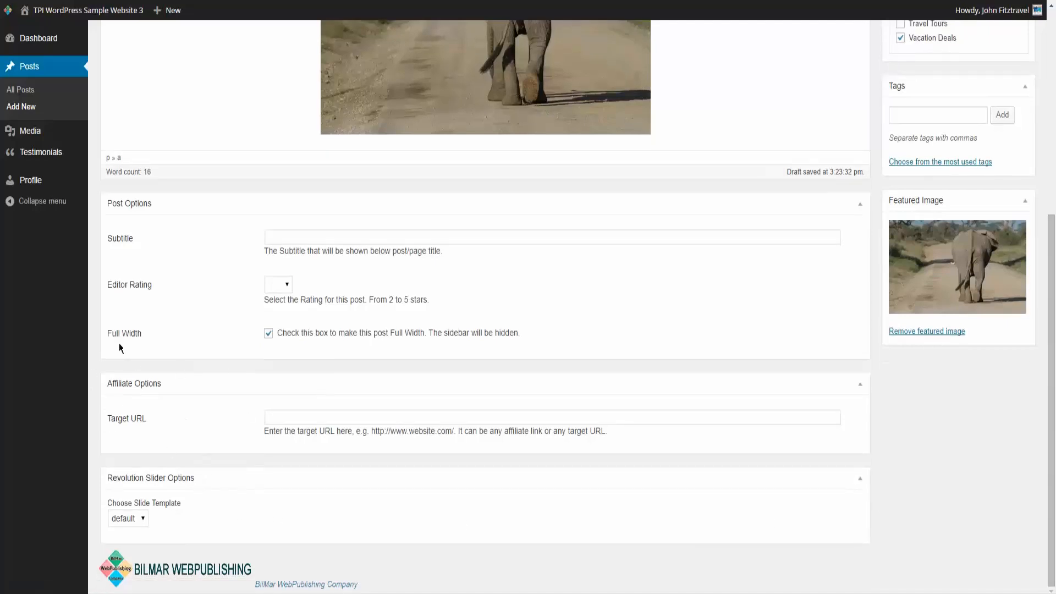
left_click(861, 386)
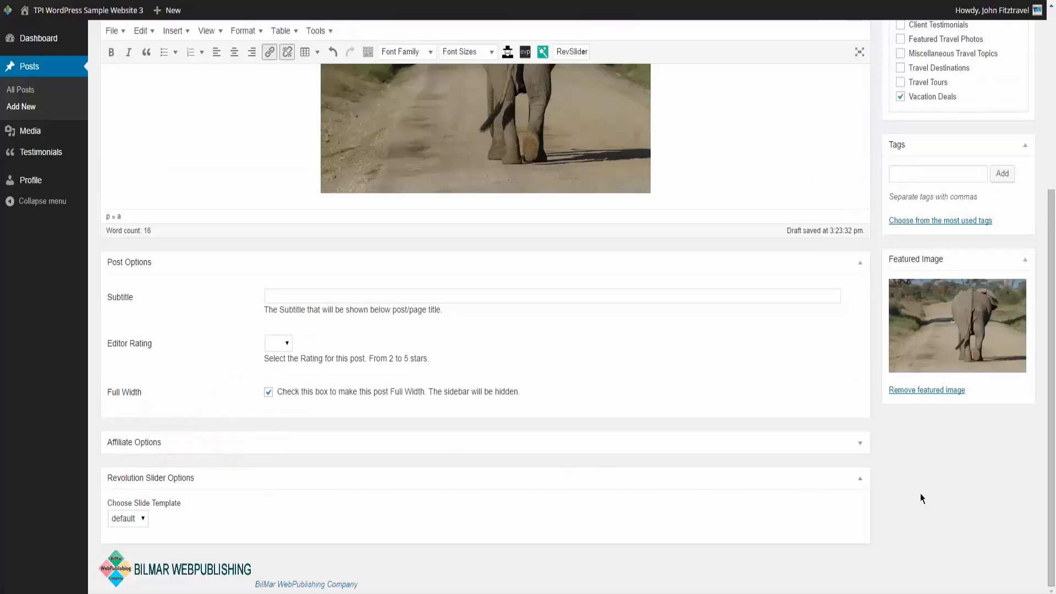
left_click(860, 479)
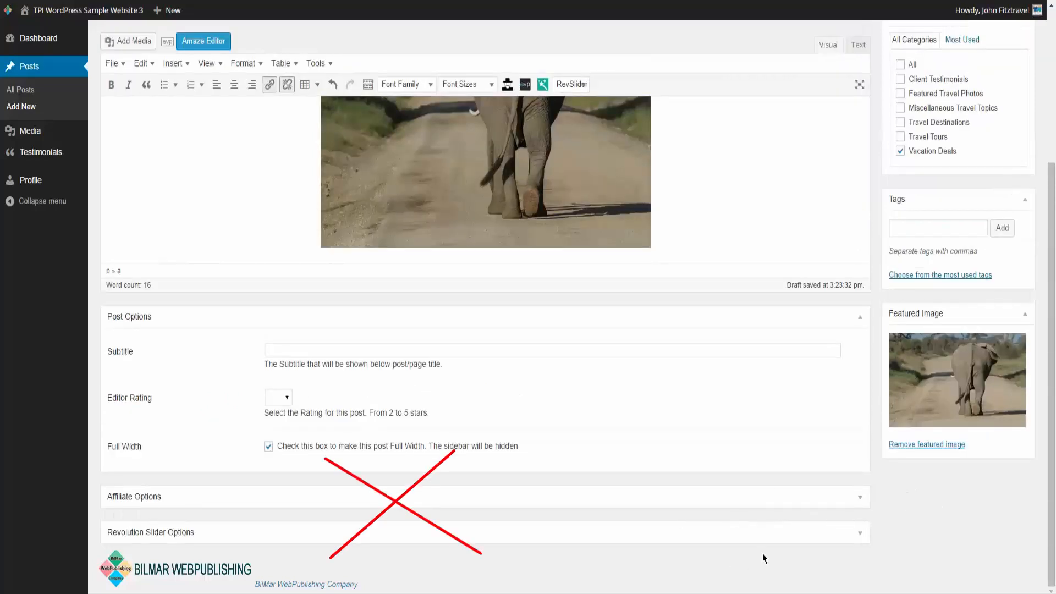
Check the Subtitle field, view the post's HTML code in Text mode, and return to the Visual editor.
scroll(637, 527, "up", 1)
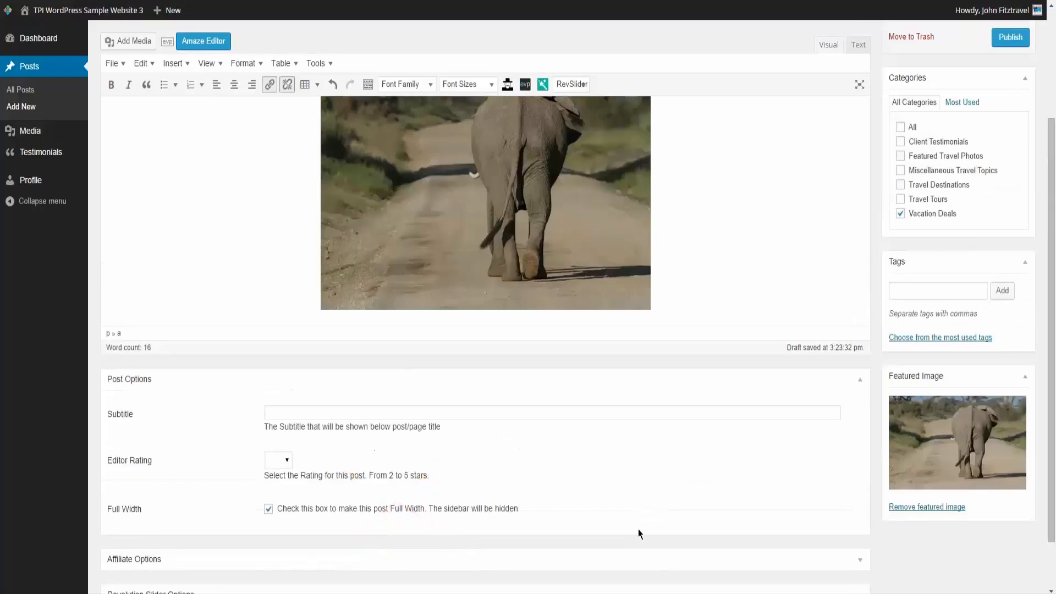
left_click(286, 413)
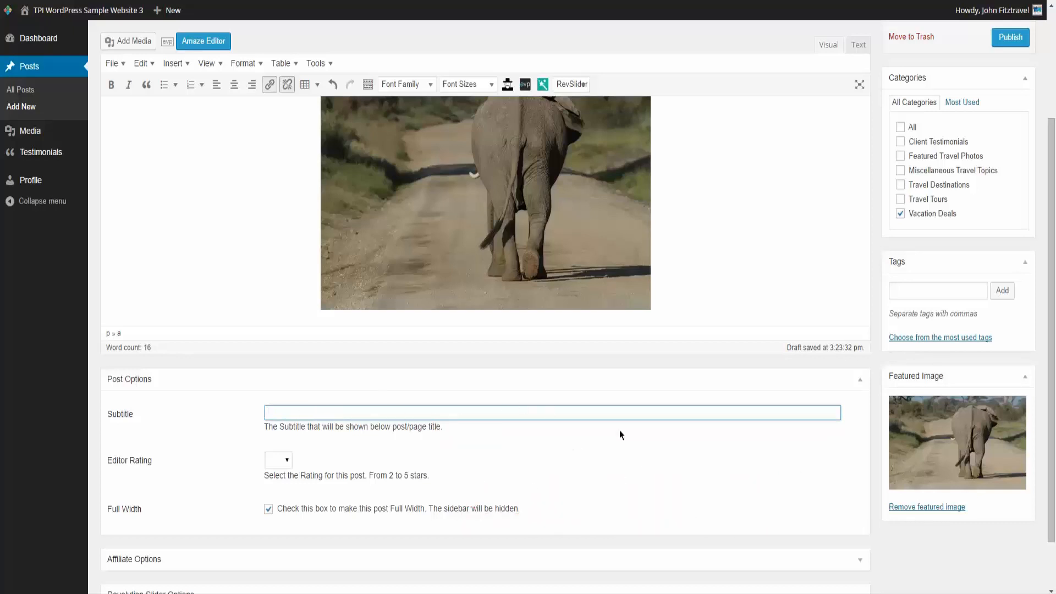
scroll(687, 456, "up", 2)
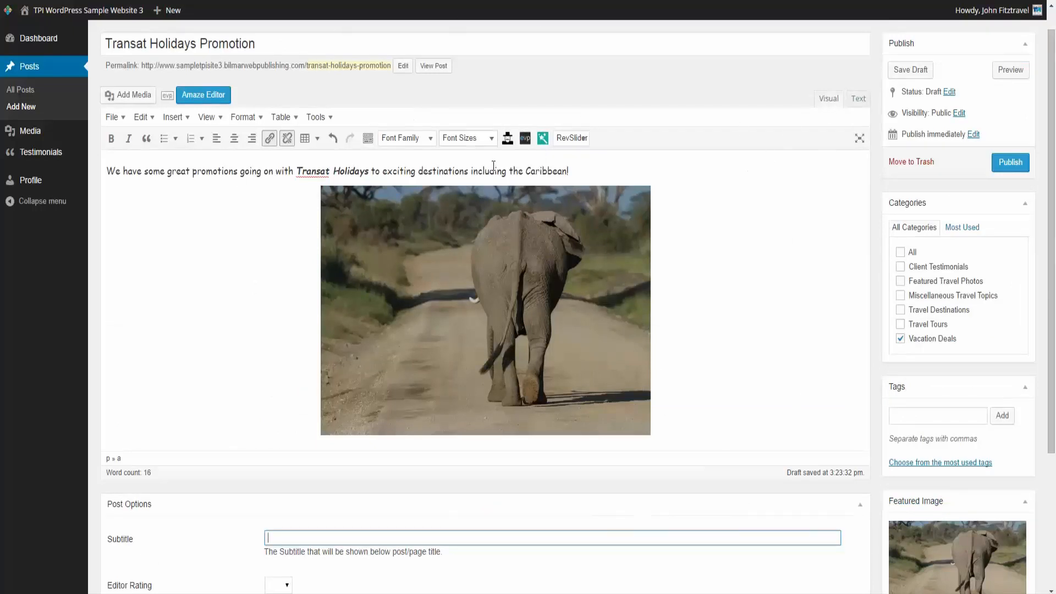
left_click(857, 99)
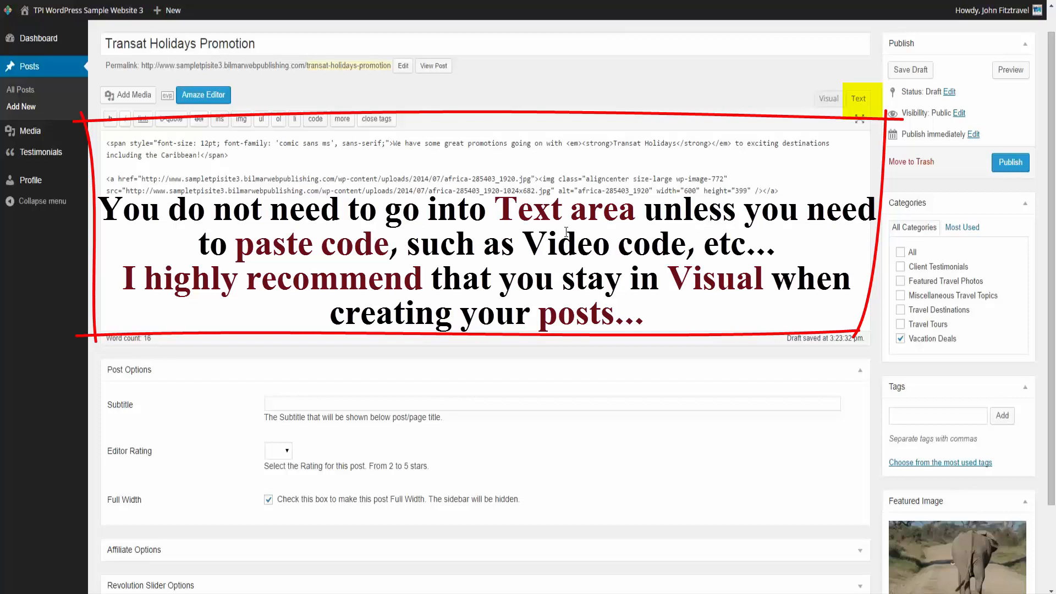
left_click(820, 103)
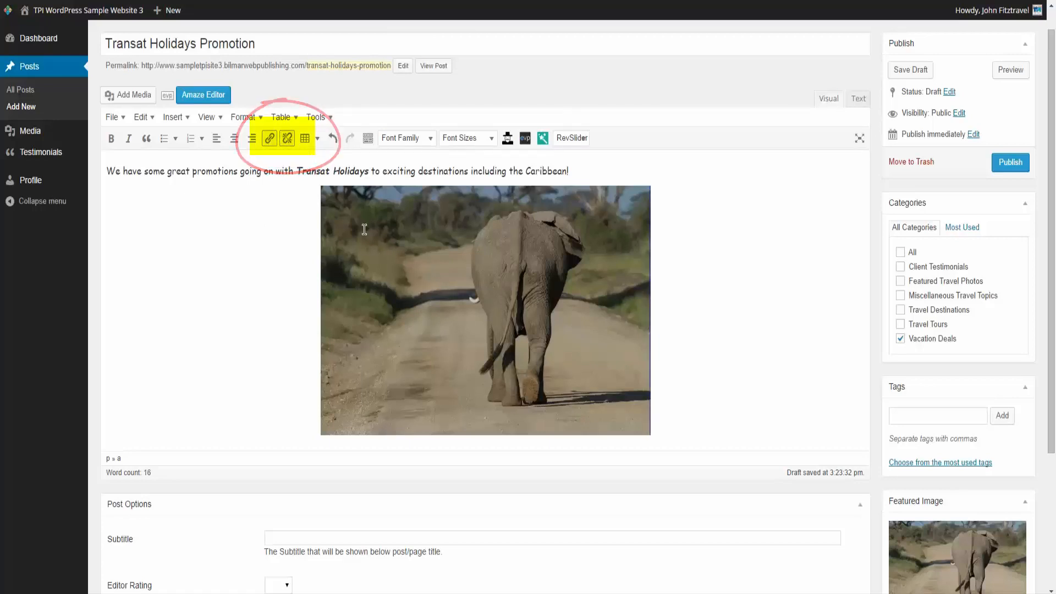
left_click(389, 248)
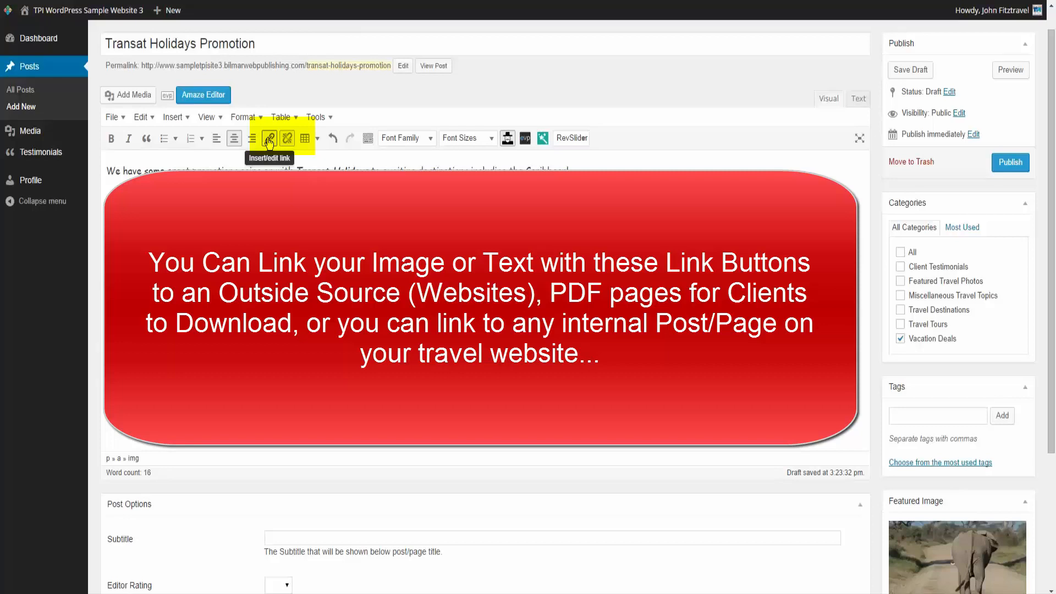
left_click(269, 139)
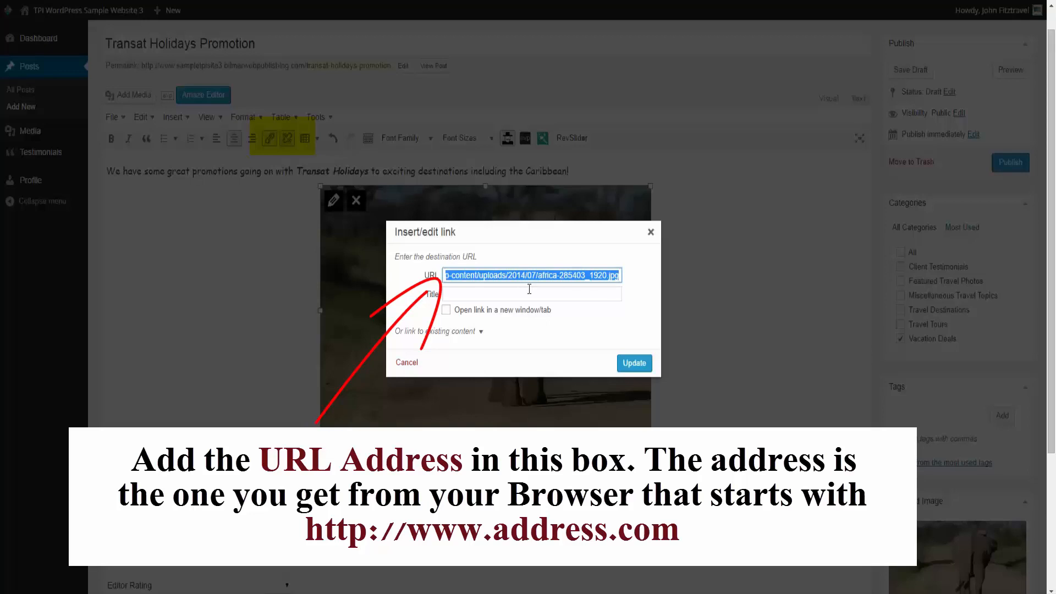
type("http://www.google.ca")
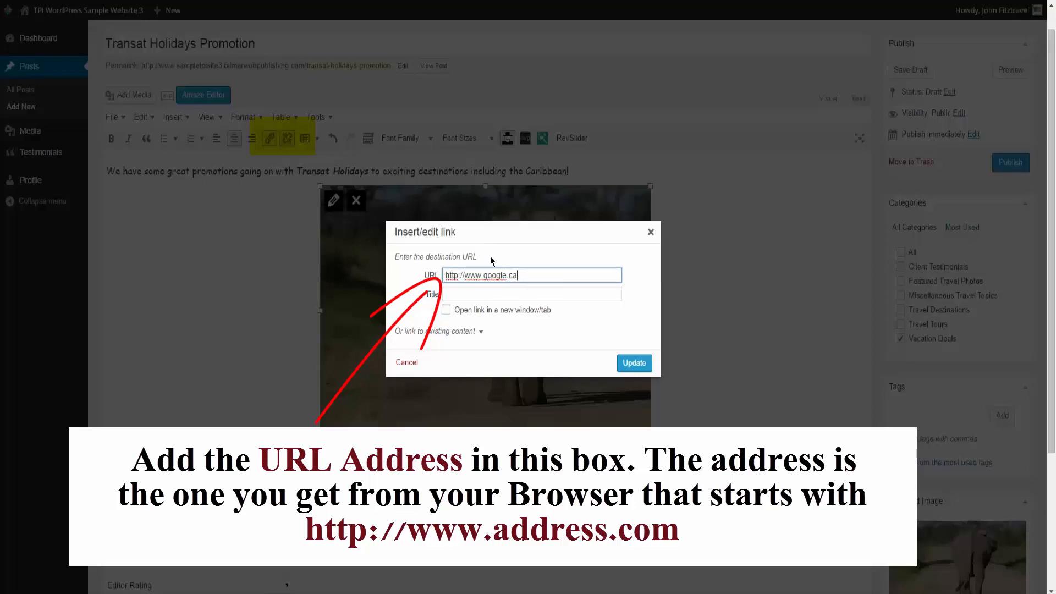
left_click(451, 295)
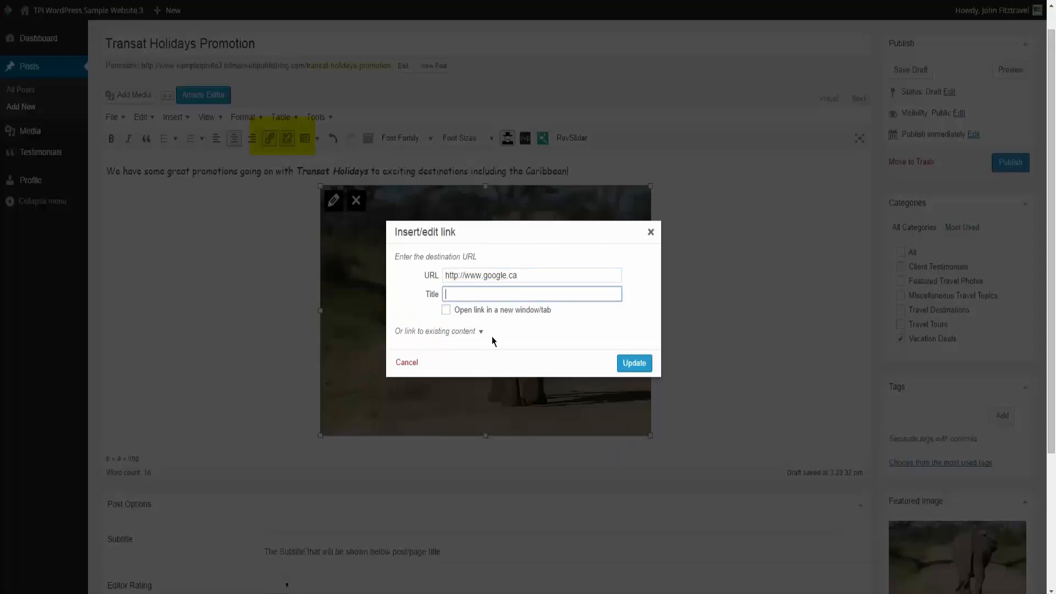
type("Transat Holidays Promotions")
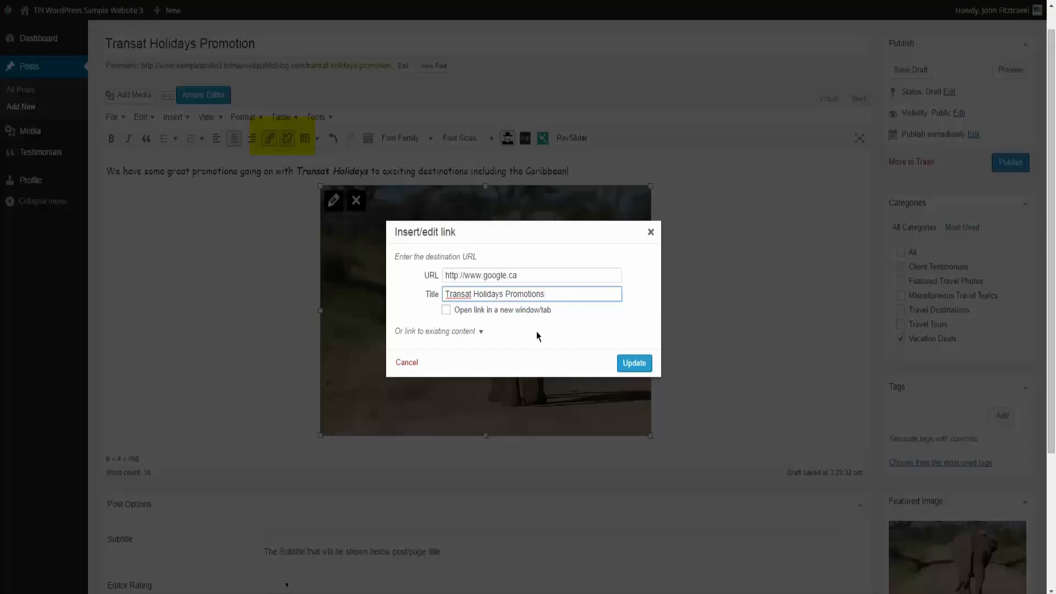
left_click(461, 315)
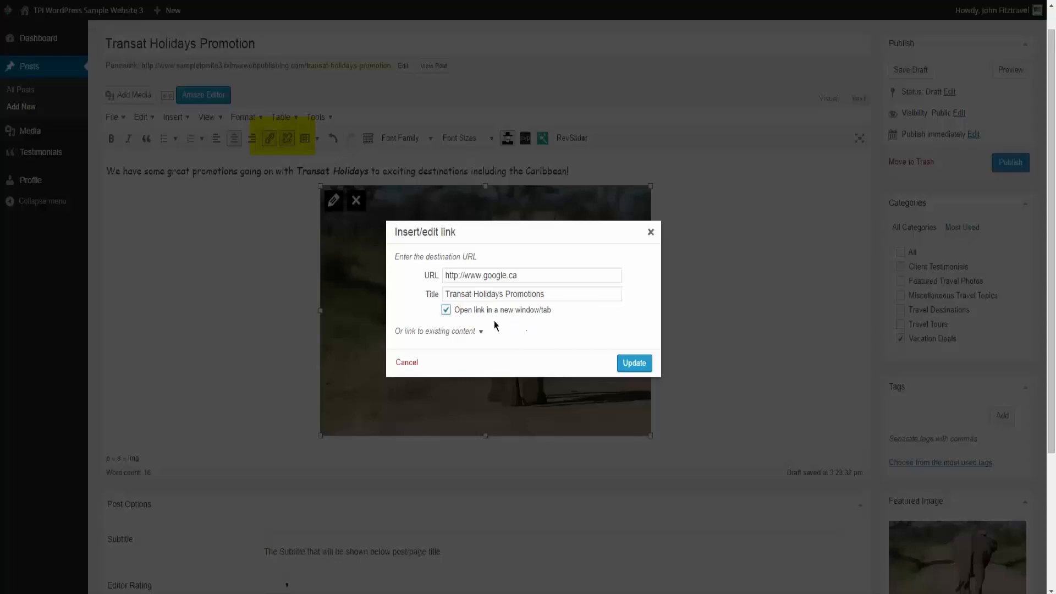
left_click(635, 363)
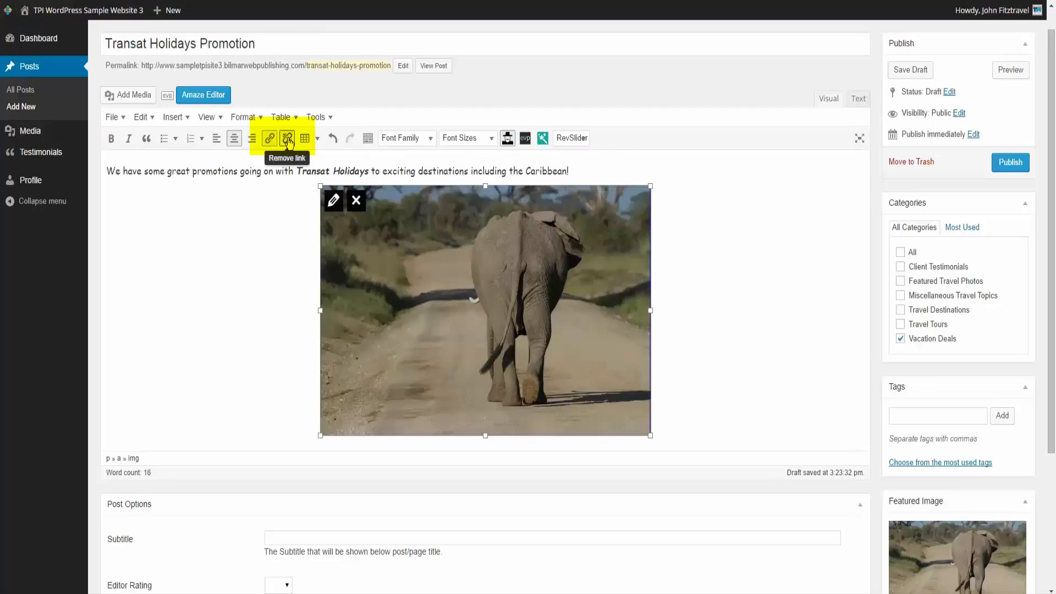
left_click(287, 141)
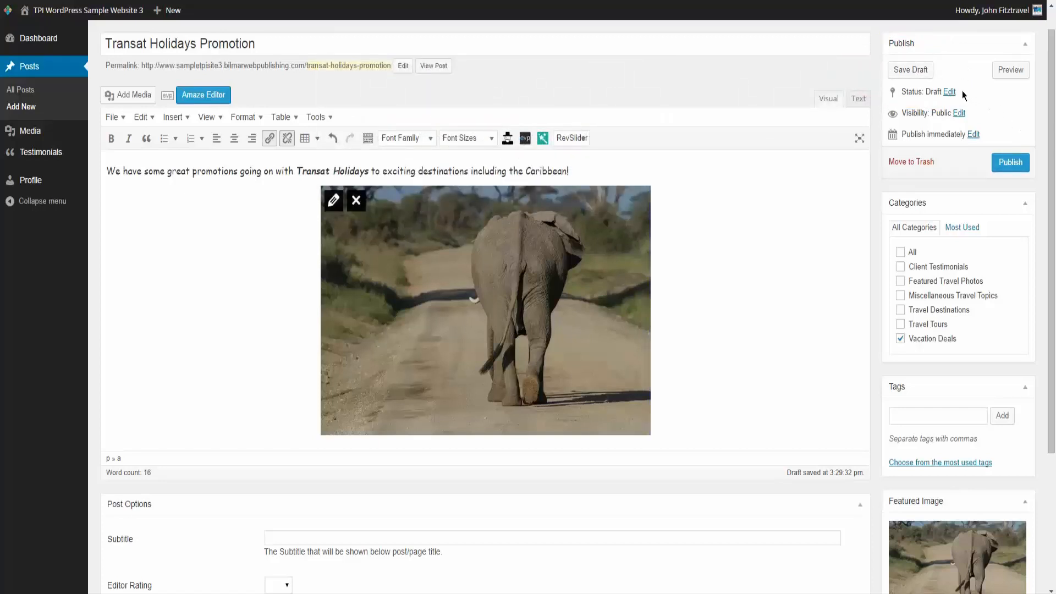
Show the post's visibility options, keep Public, and publish the post.
left_click(960, 113)
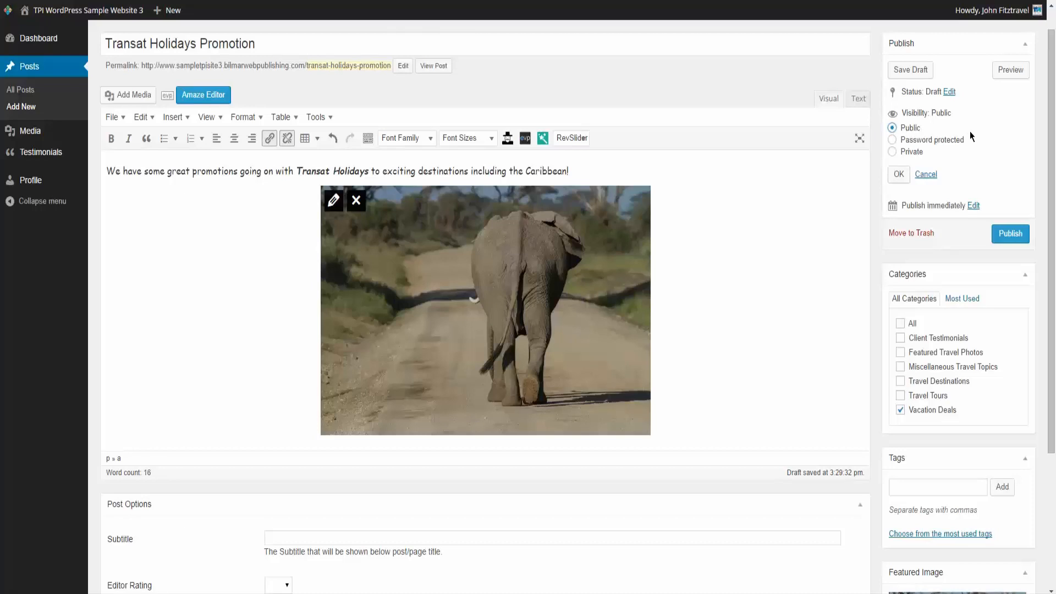
left_click(1010, 233)
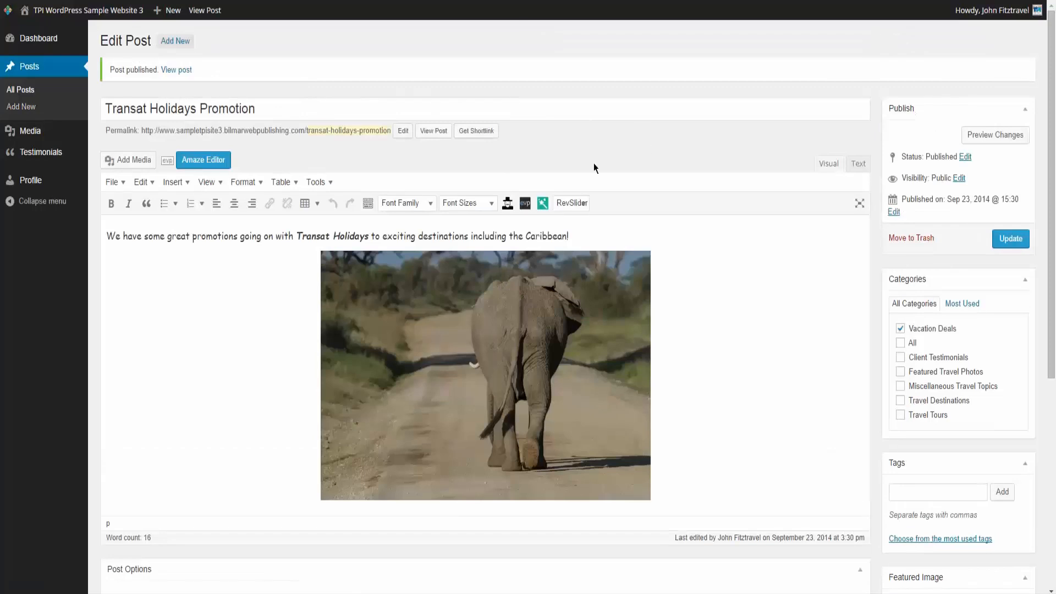
View the published post in a new browser tab and follow the elephant image's link to test it.
right_click(432, 132)
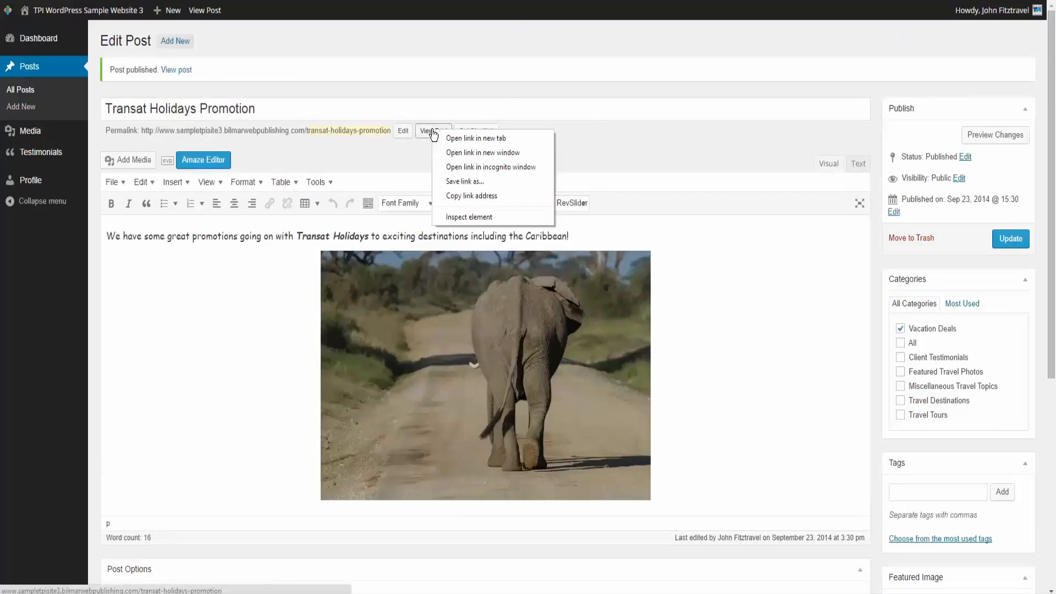
left_click(473, 140)
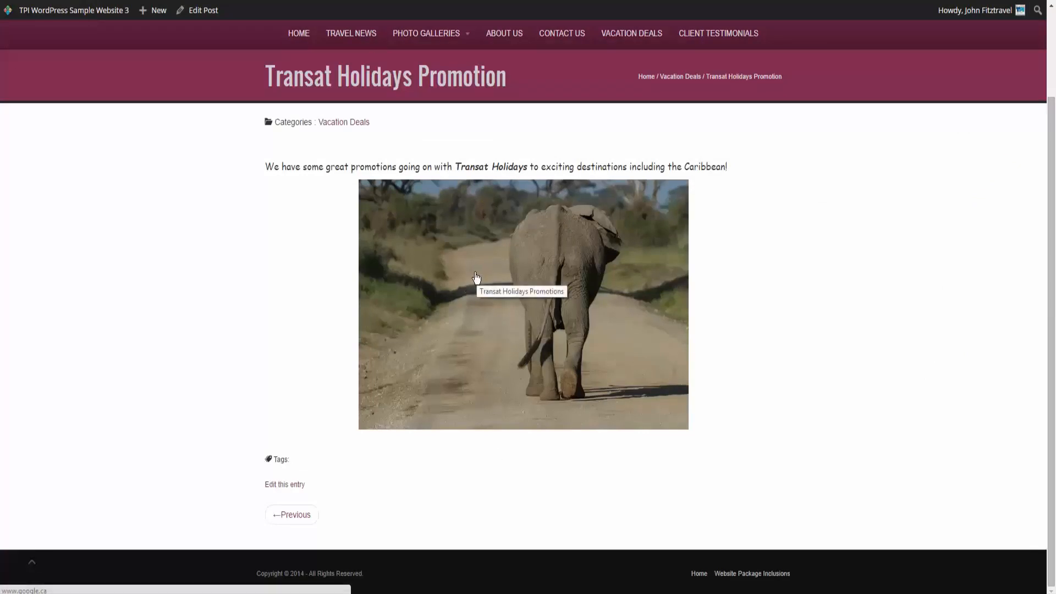
left_click(463, 290)
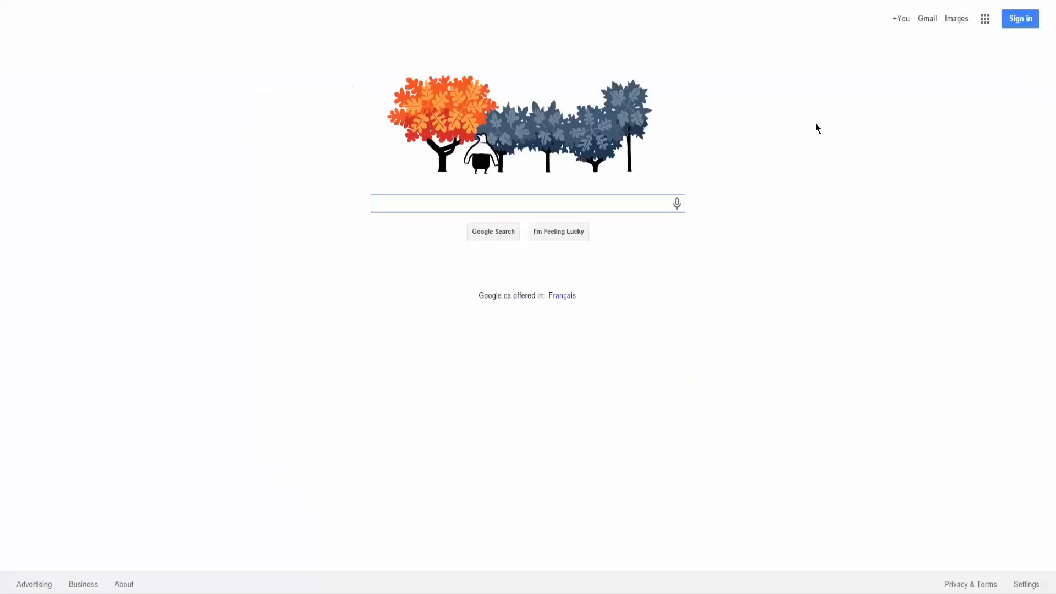
key("alt+Left")
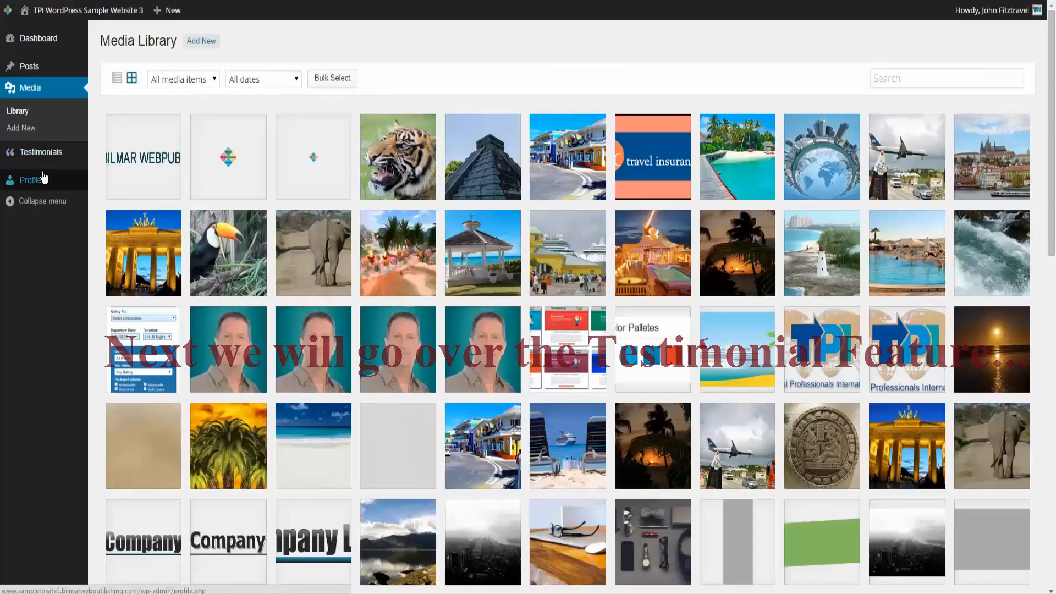
Show the list of all testimonials and start a new testimonial.
mouse_move(48, 155)
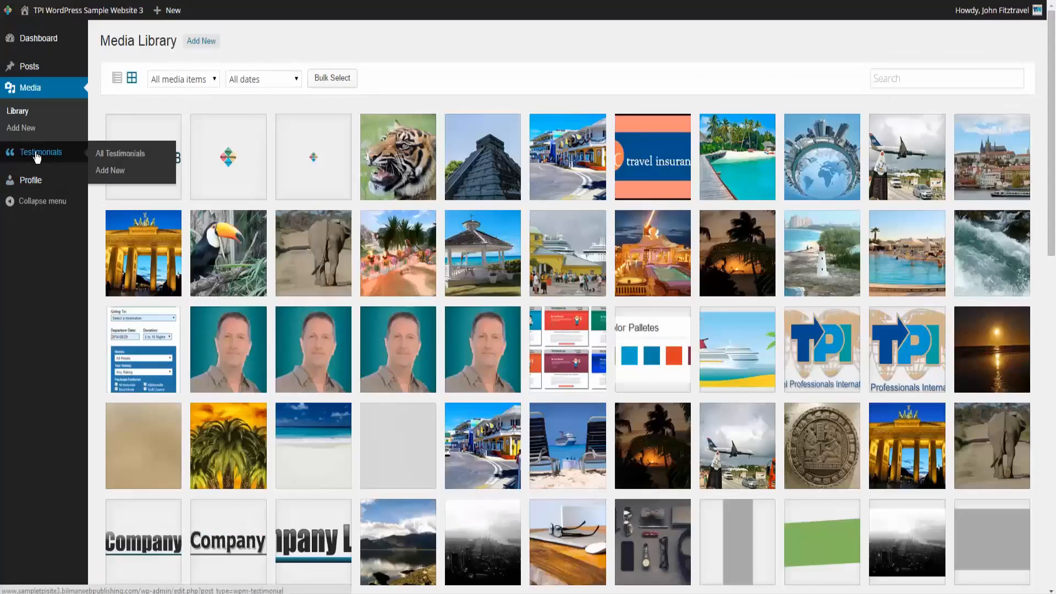
left_click(116, 157)
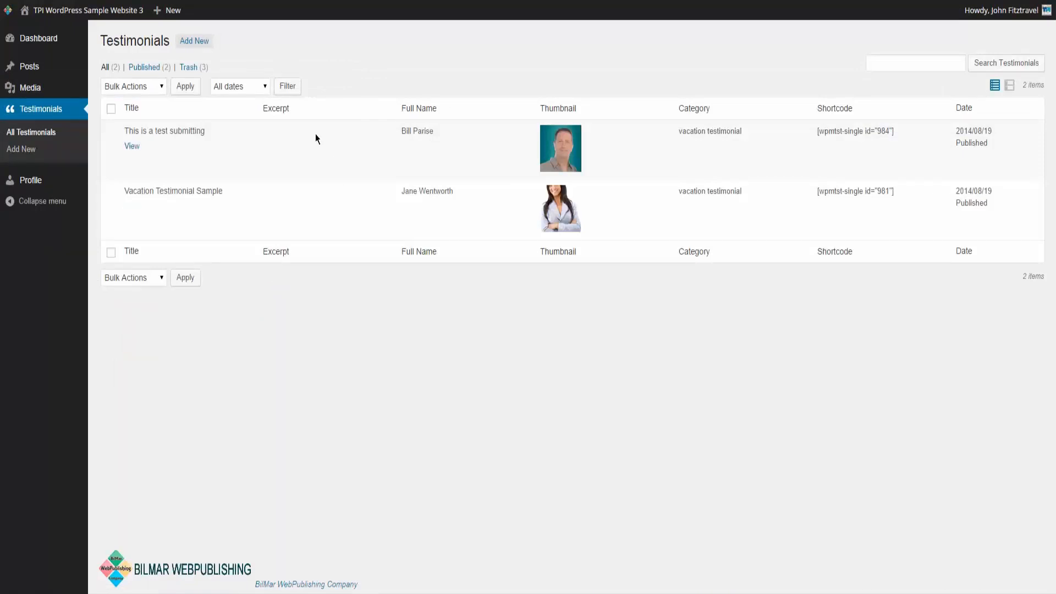
left_click(199, 42)
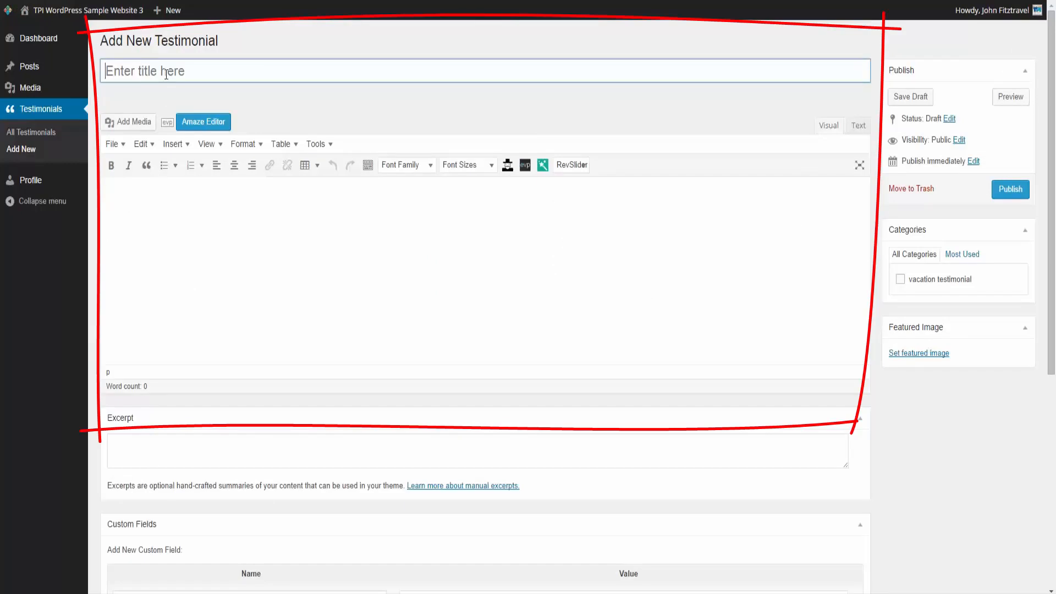
Assign the new testimonial to the vacation testimonial category.
left_click(163, 197)
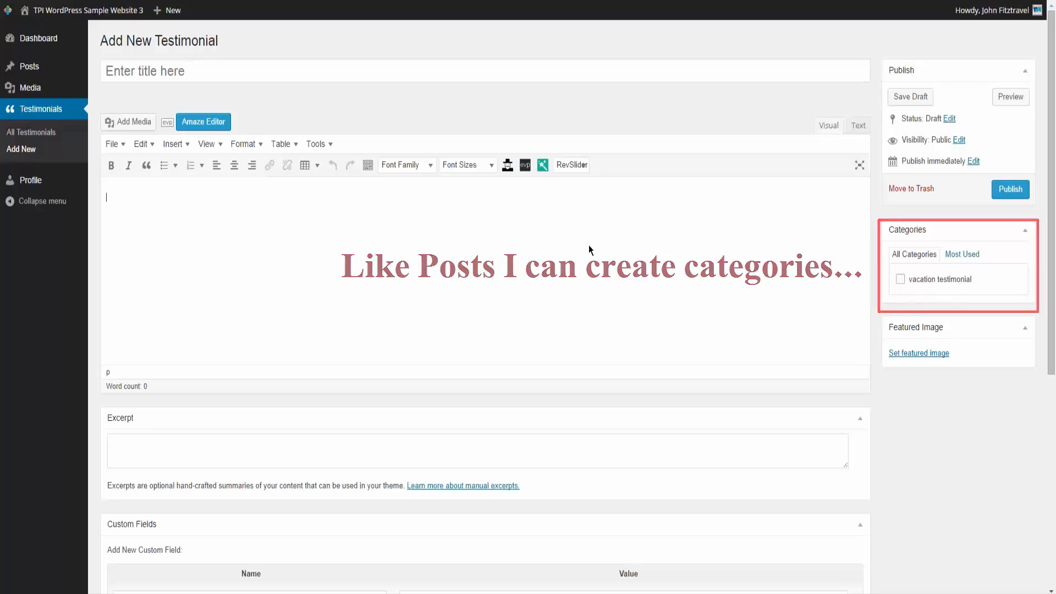
left_click(900, 279)
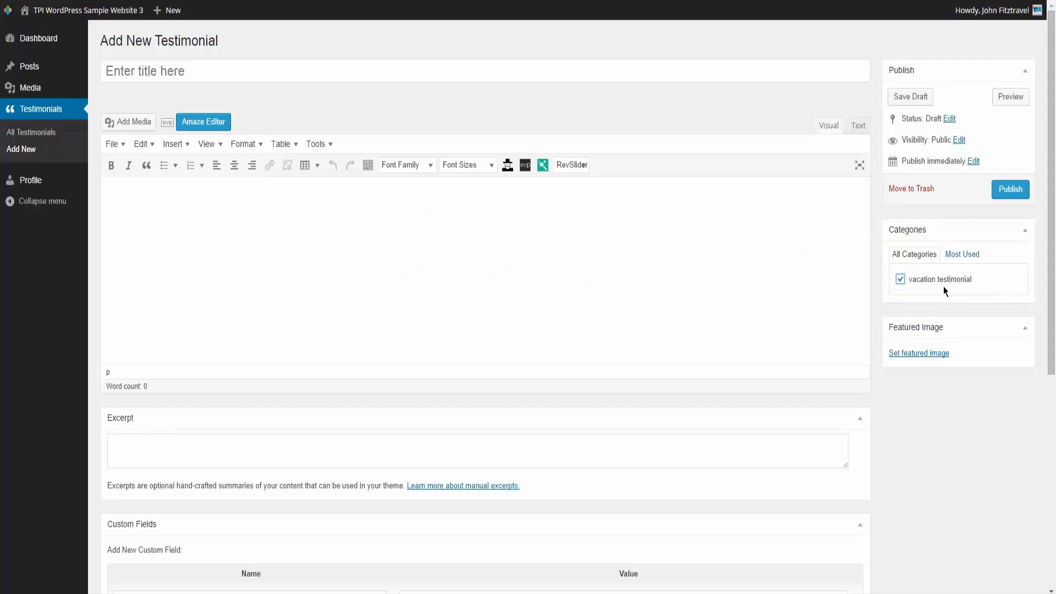
scroll(924, 412, "down", 5)
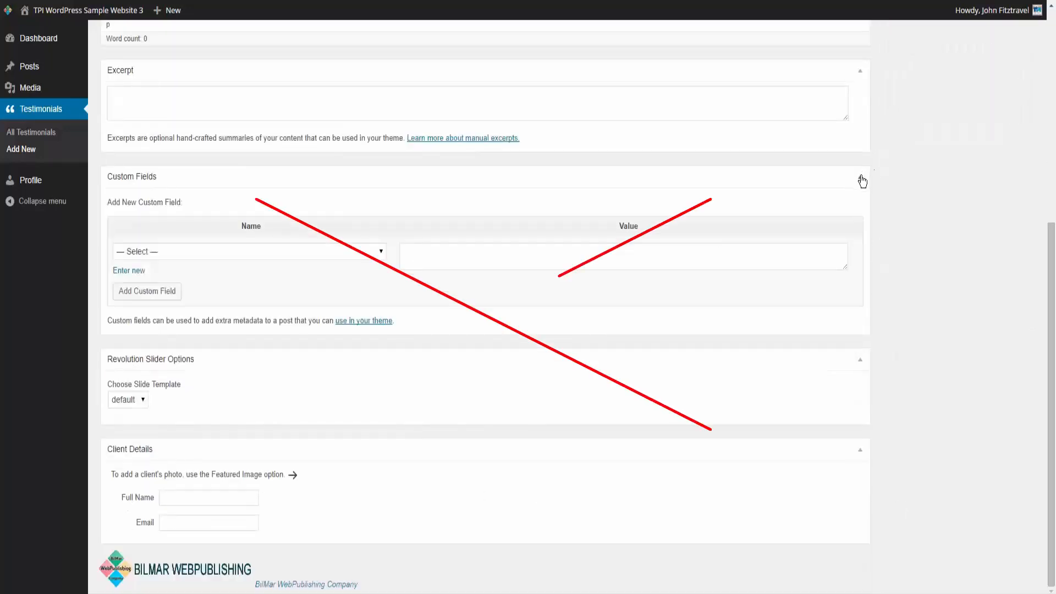
Collapse the Custom Fields, Excerpt and Revolution Slider Options sections of the new testimonial.
left_click(861, 179)
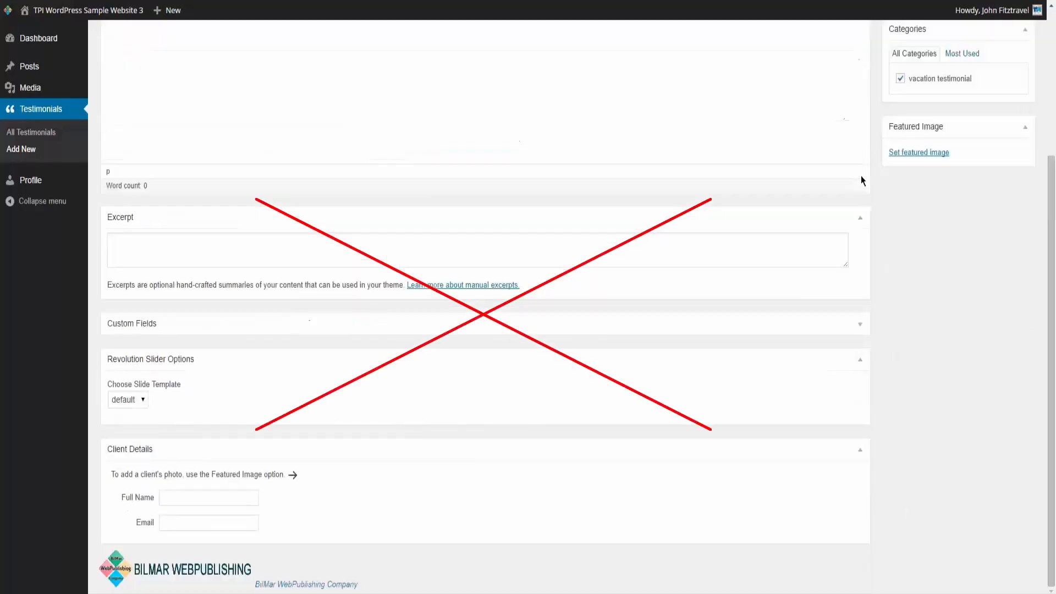
left_click(860, 219)
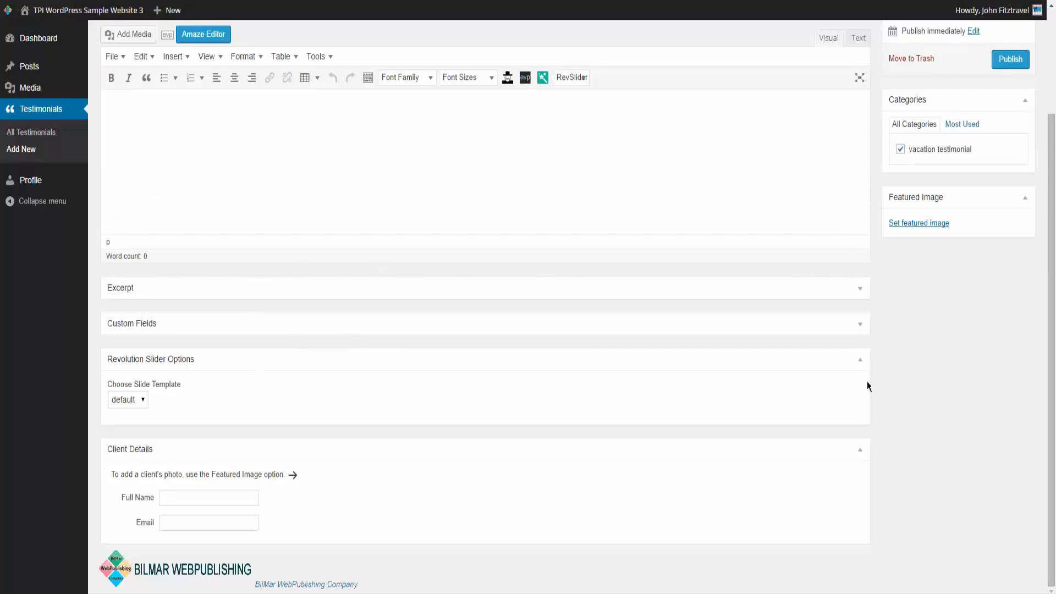
left_click(860, 362)
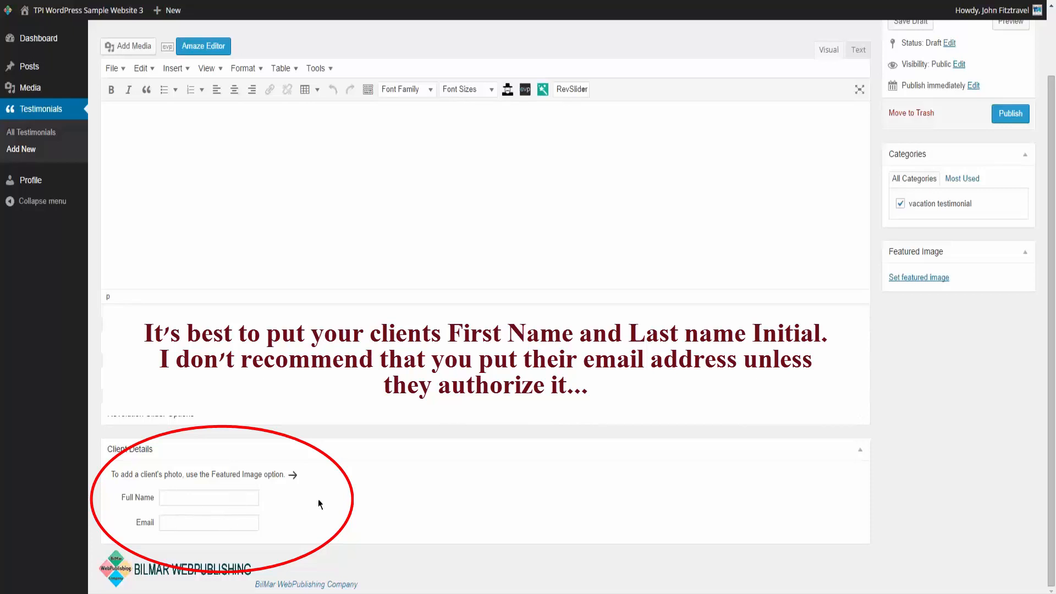
scroll(327, 502, "up", 2)
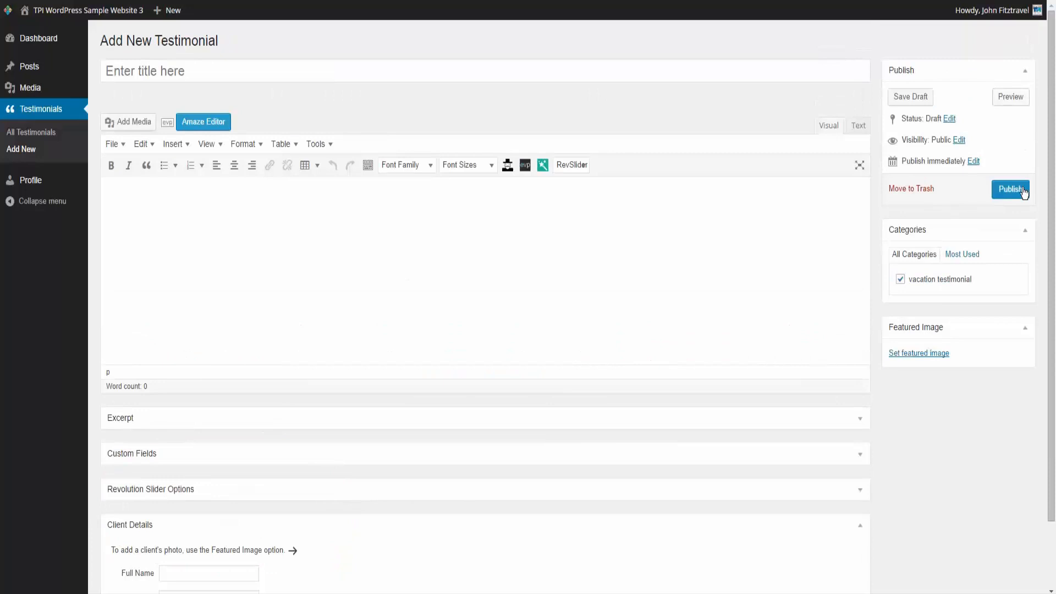
List all testimonials, view "This is a test submitting", and examine the public testimonial page and its client submission form.
left_click(42, 136)
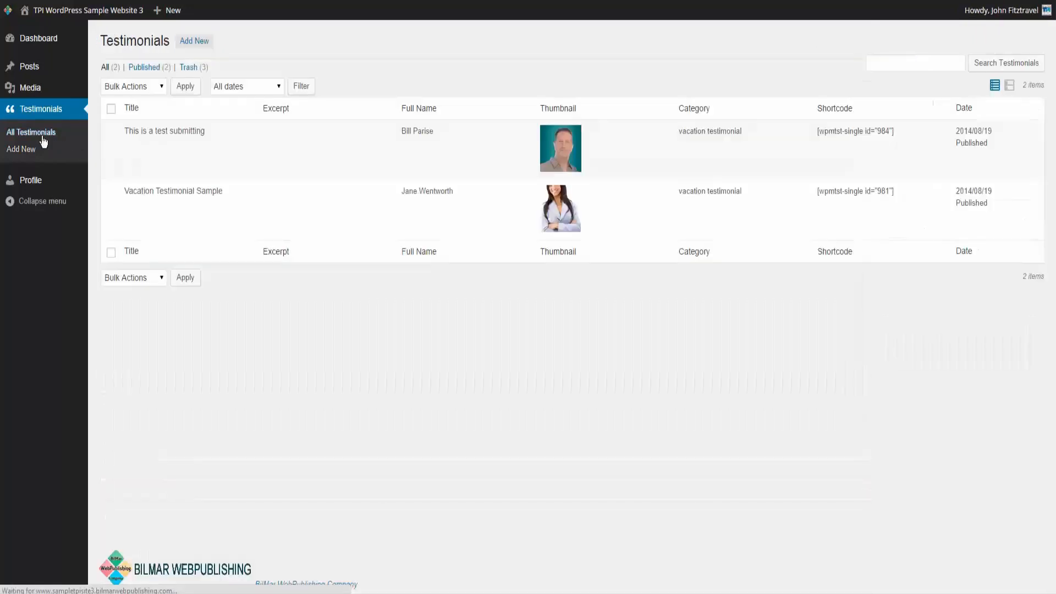
mouse_move(133, 125)
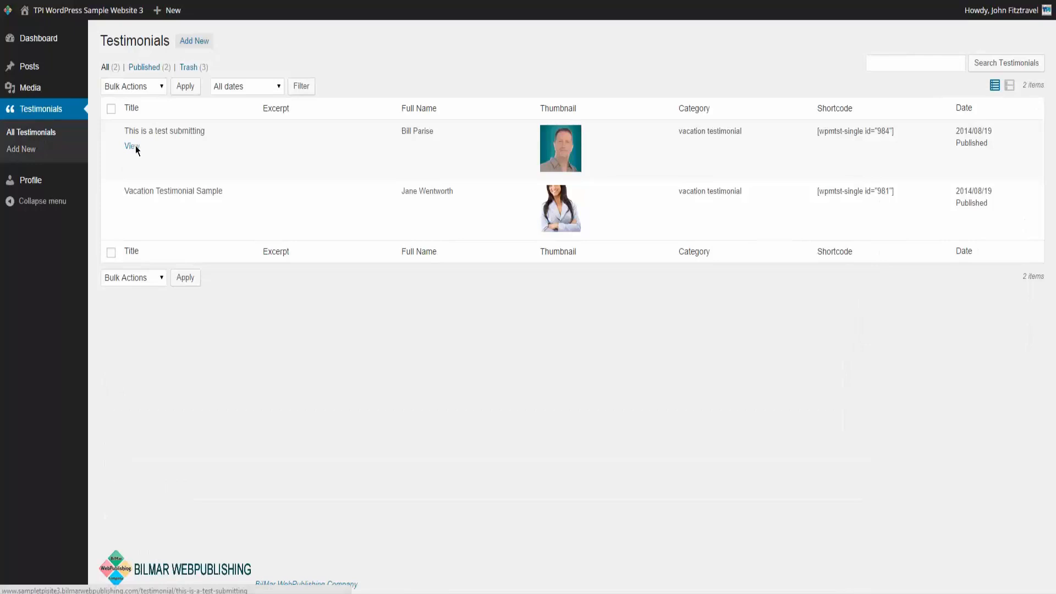
left_click(132, 146)
scroll(896, 362, "down", 1)
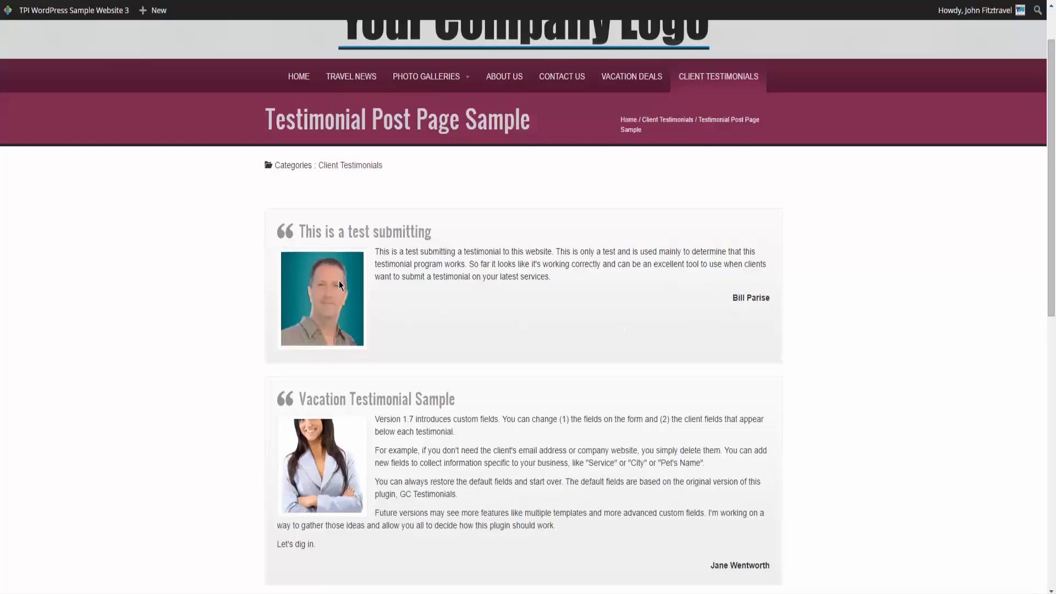
scroll(895, 432, "down", 6)
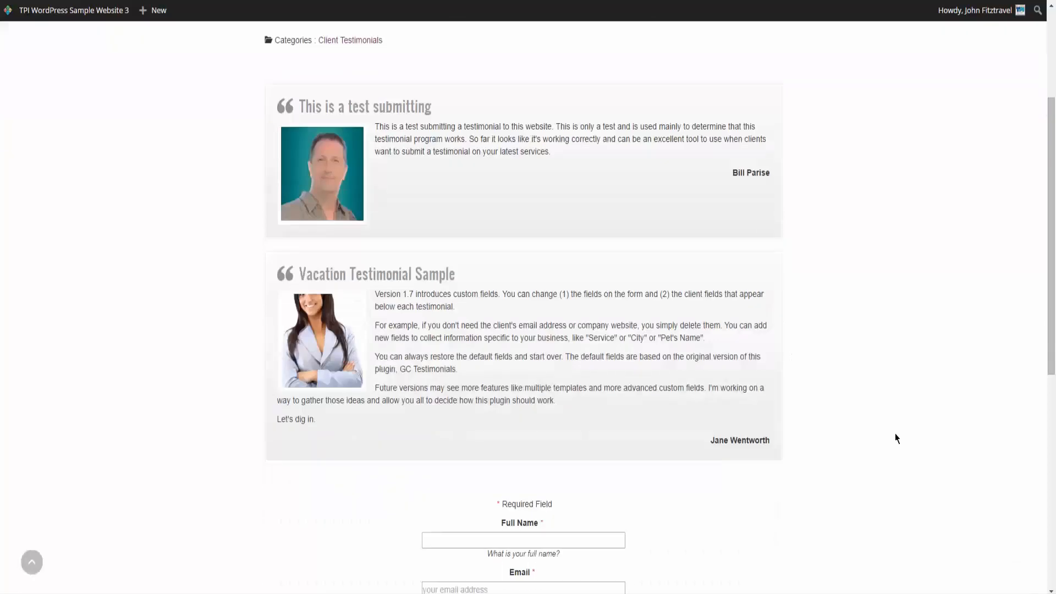
scroll(894, 439, "down", 2)
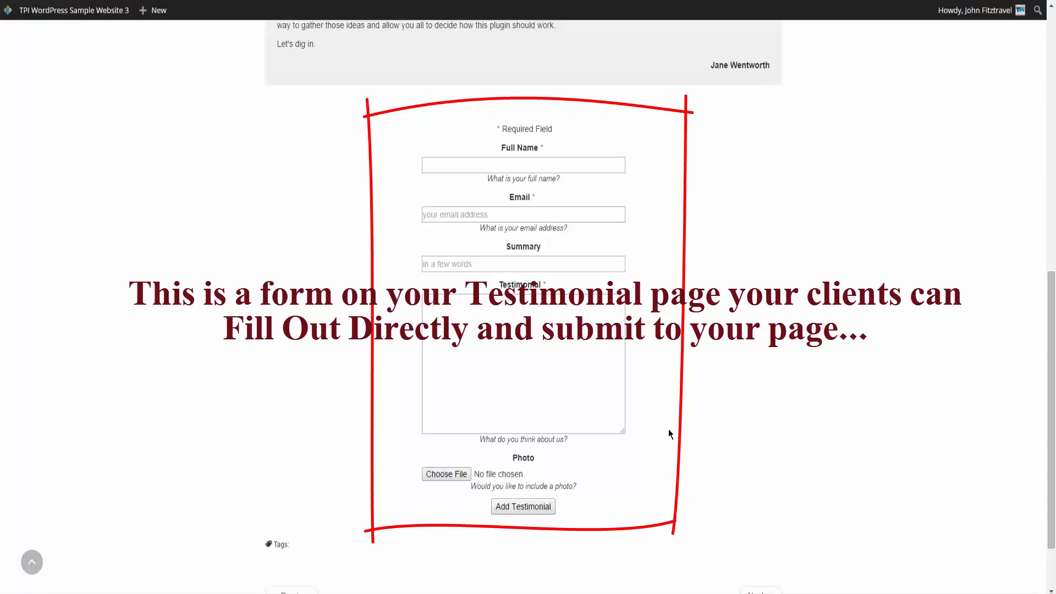
scroll(680, 497, "down", 1)
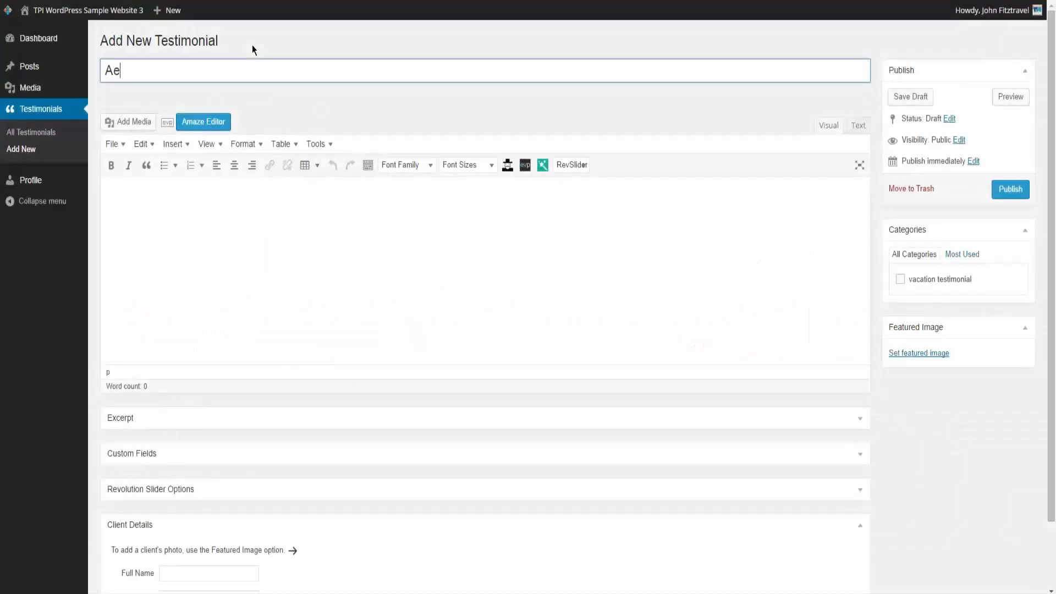
Give the new testimonial a title that starts with "Awesome Vacation" and thanks the travel agent.
type("wesome T")
key("BackSpace")
type("va")
key("BackSpace")
key("BackSpace")
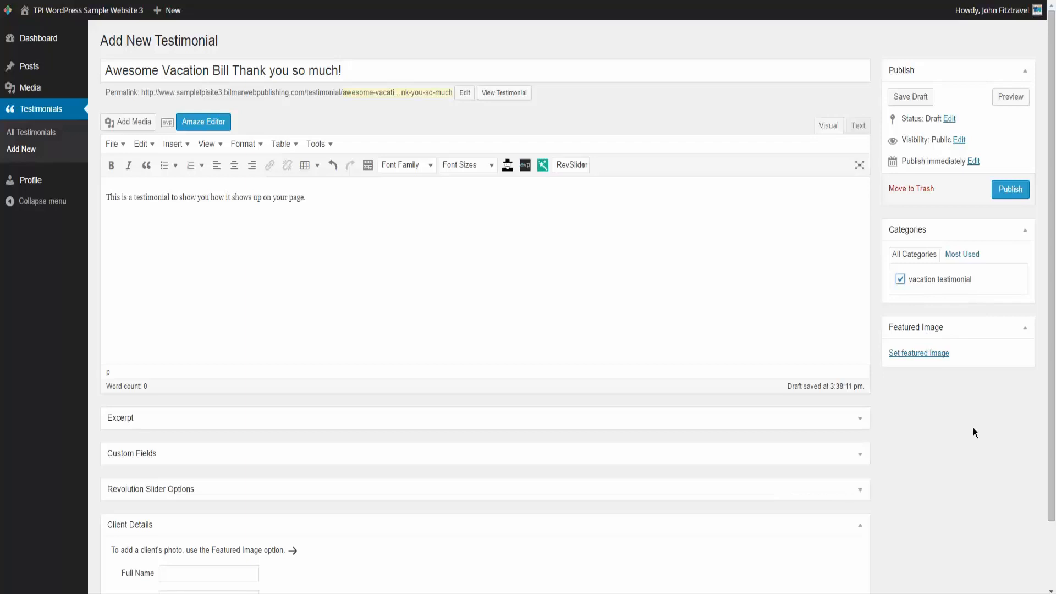
Enter the client's first name and last initial as the full name in the testimonial's client details.
scroll(972, 427, "down", 2)
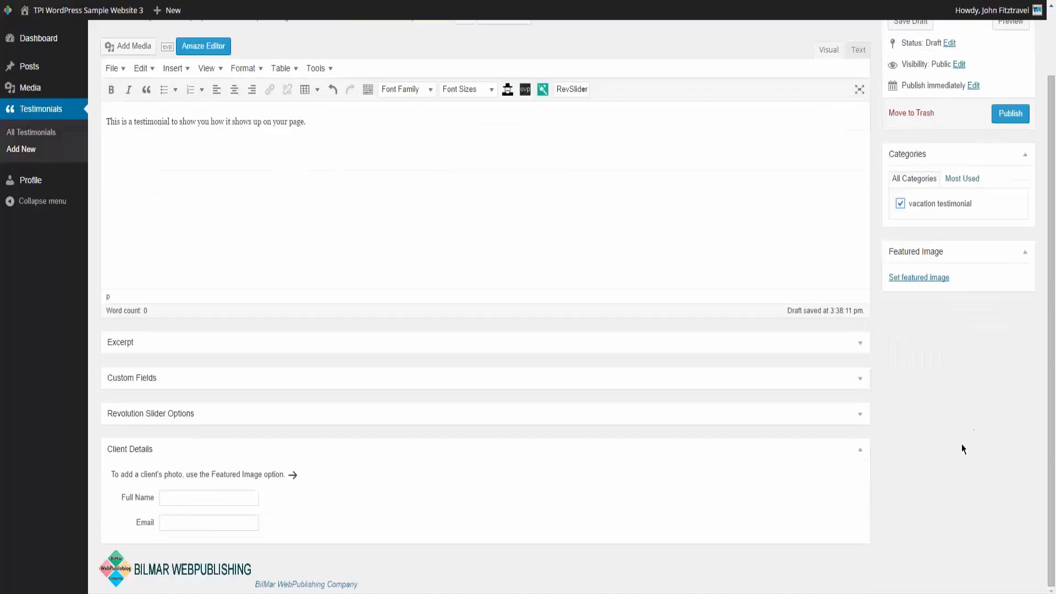
left_click(219, 497)
type("John F.")
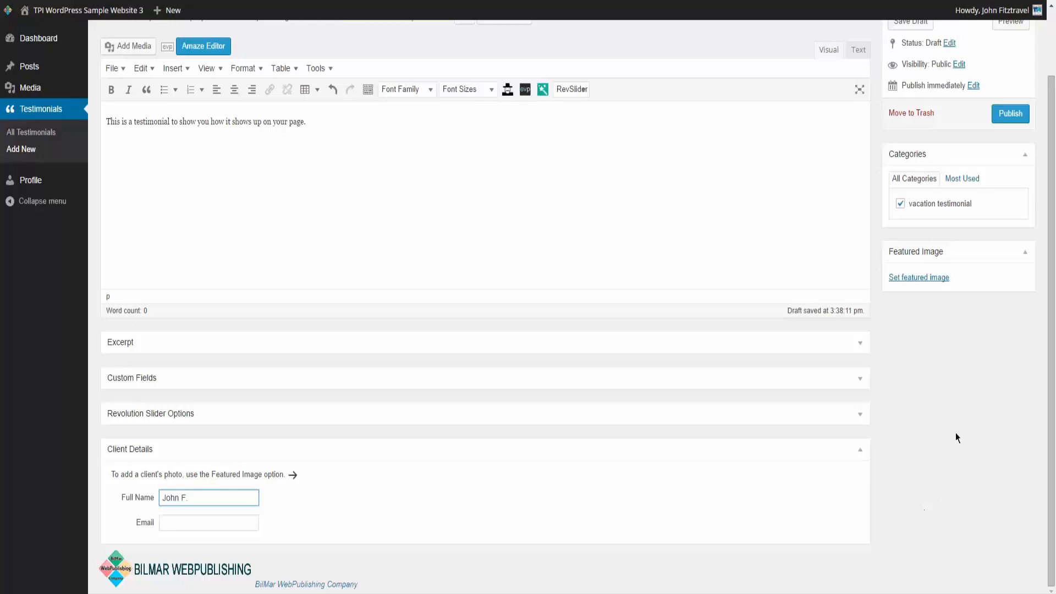
Set the first portrait of the man in the media library as featured image and publish the testimonial.
left_click(924, 278)
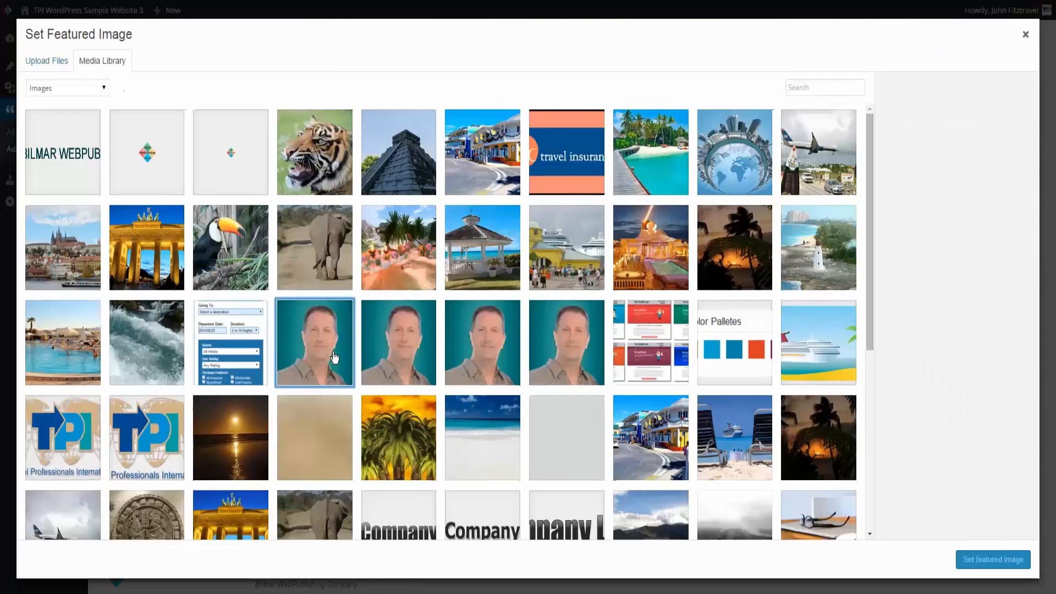
left_click(334, 357)
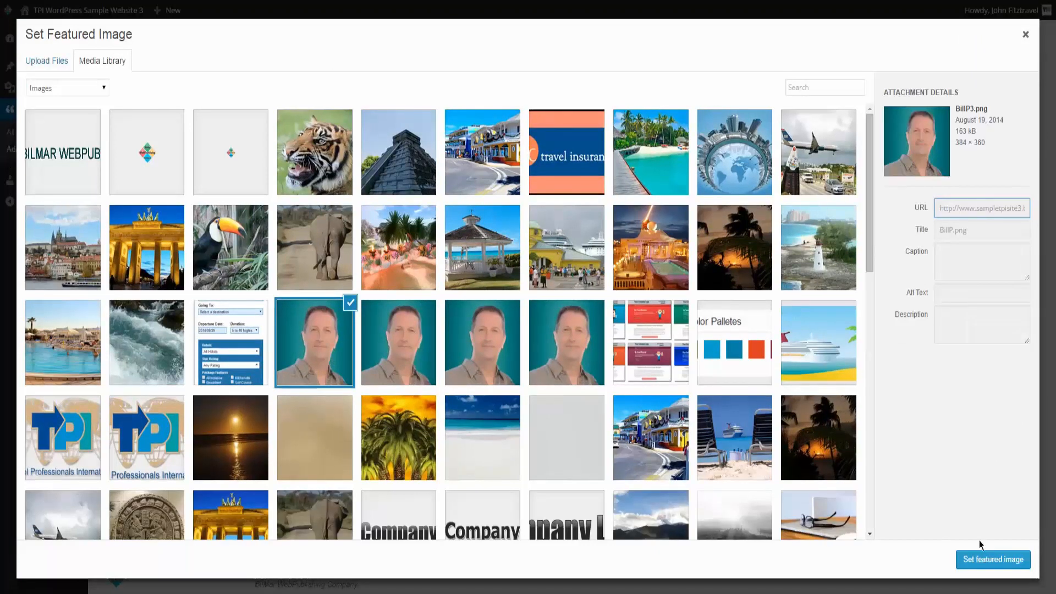
left_click(990, 560)
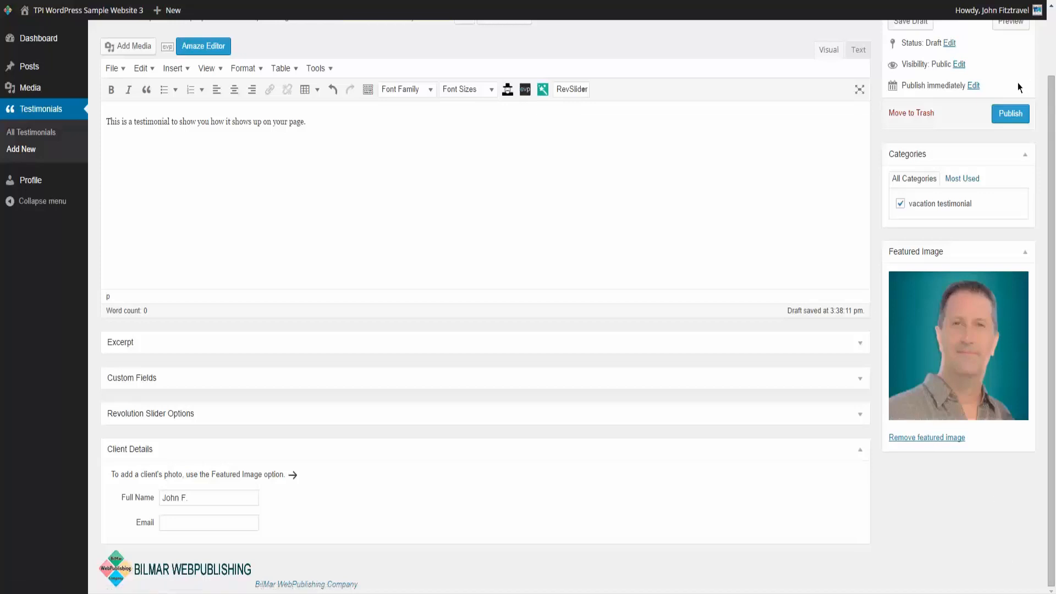
left_click(1008, 116)
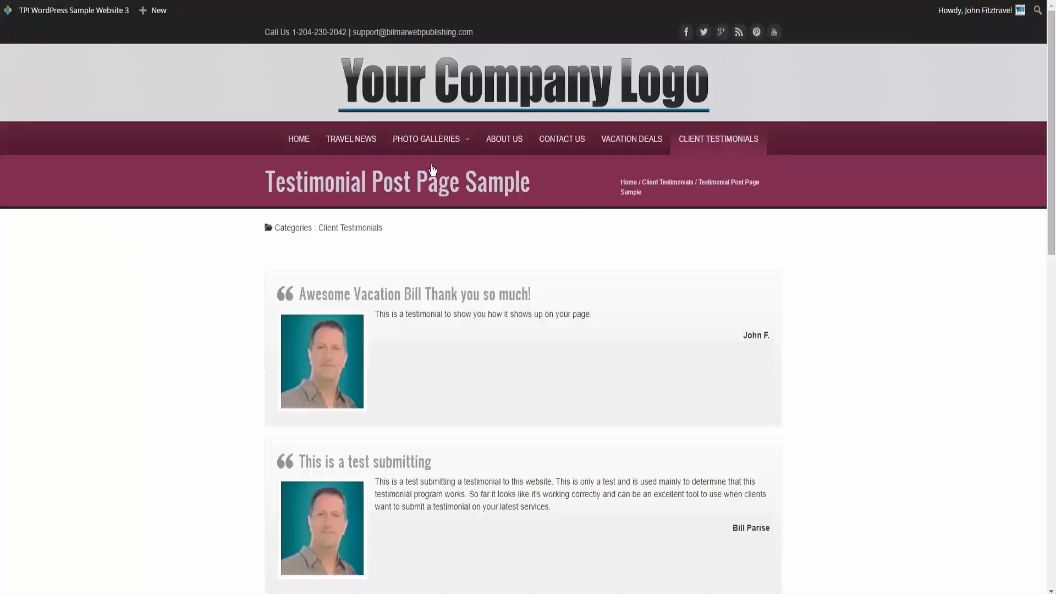
Fill in the public testimonial form with the client's full name, email and the summary "Great Holiday Thank you for your Services".
scroll(744, 402, "down", 2)
scroll(746, 403, "down", 7)
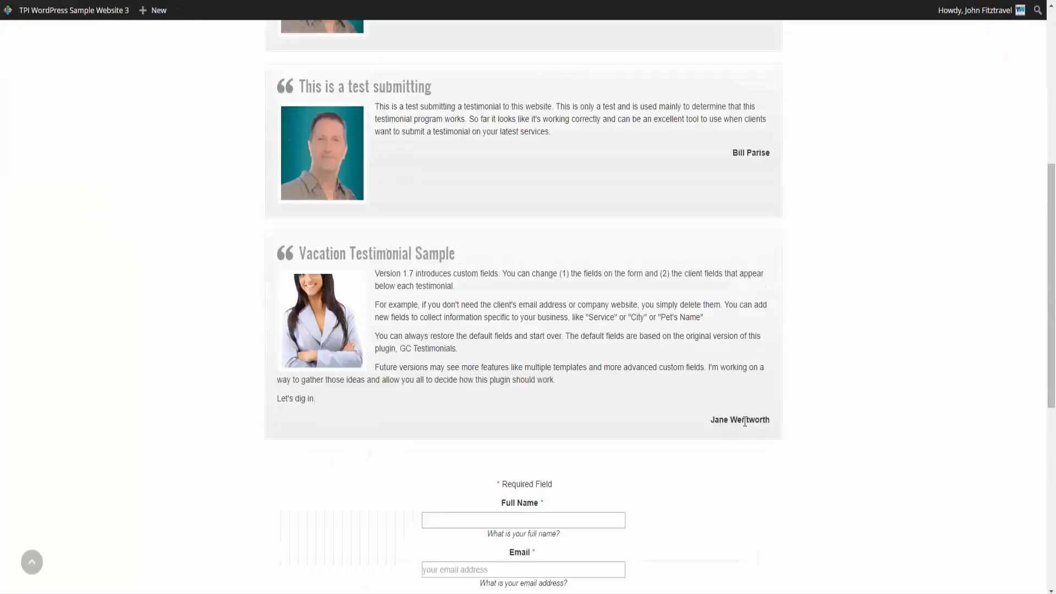
type("u")
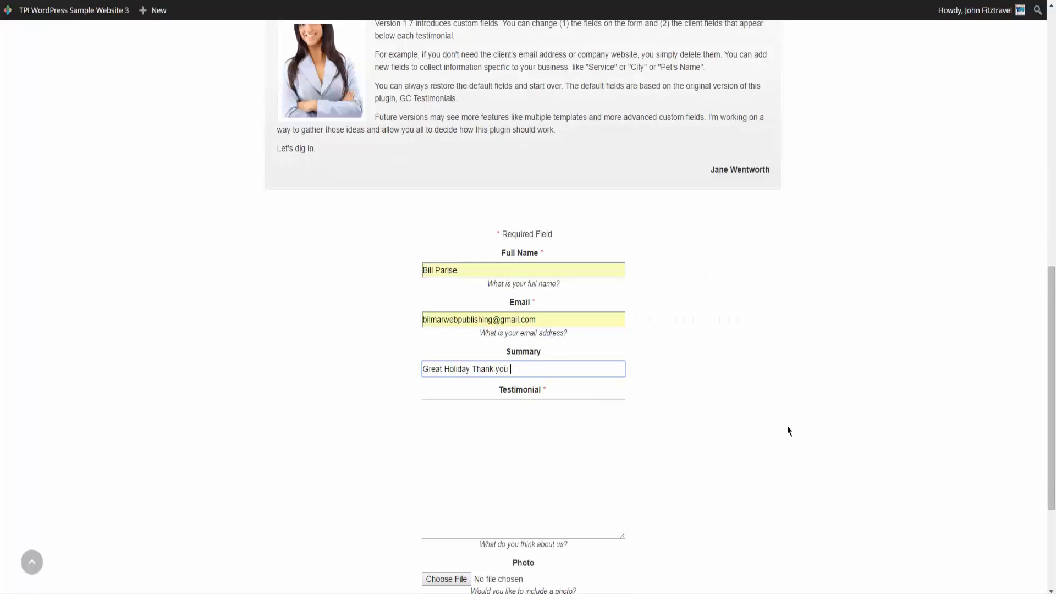
type(" for your Services")
Enter "This is where your client will place their testimonial." as the testimonial text and submit the form.
left_click(593, 423)
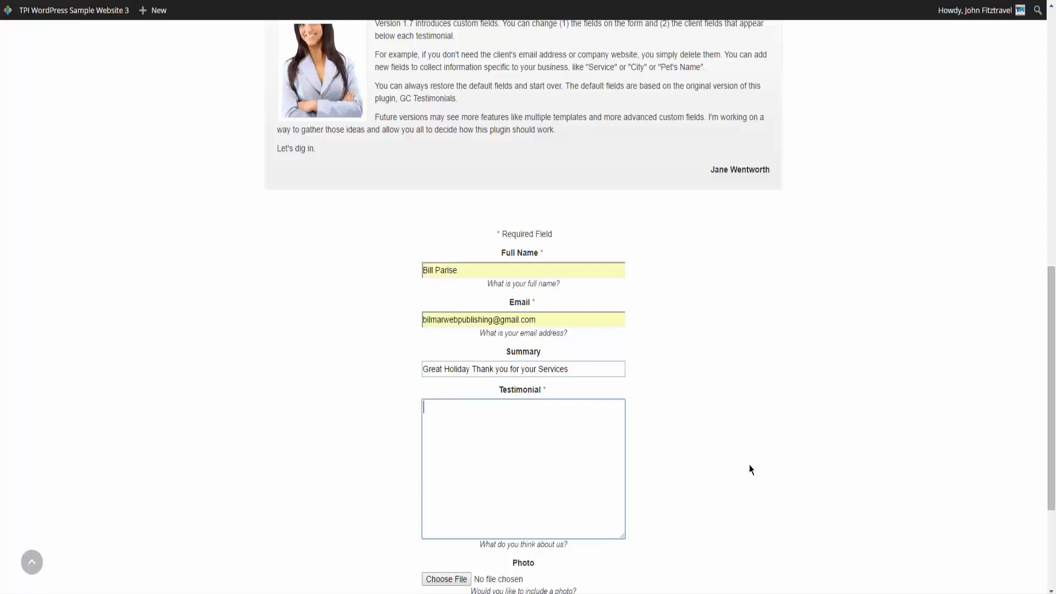
type("This is where your client will place their testimonial.")
scroll(747, 500, "down", 2)
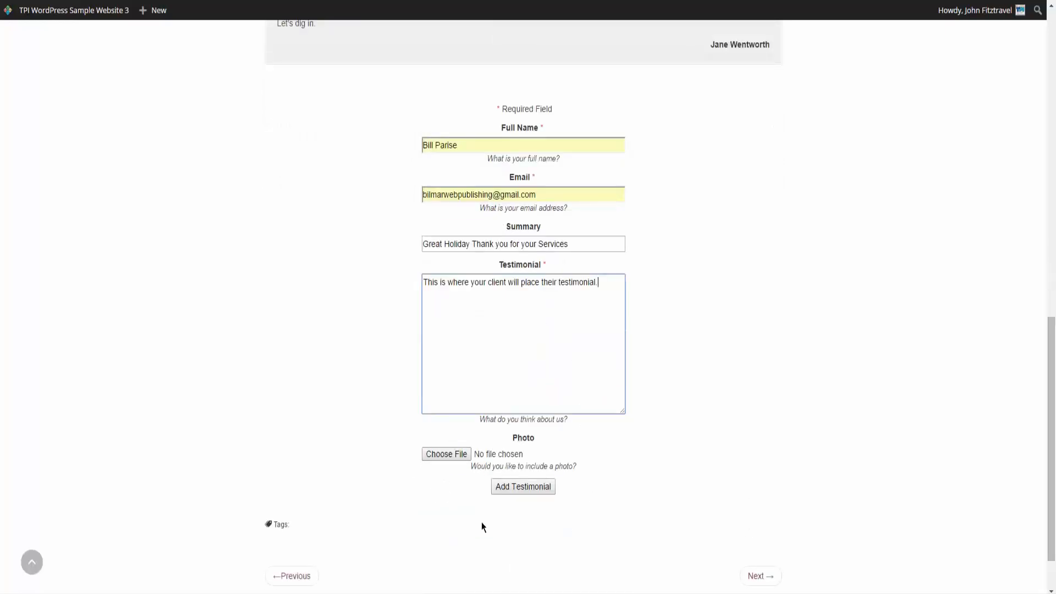
left_click(517, 491)
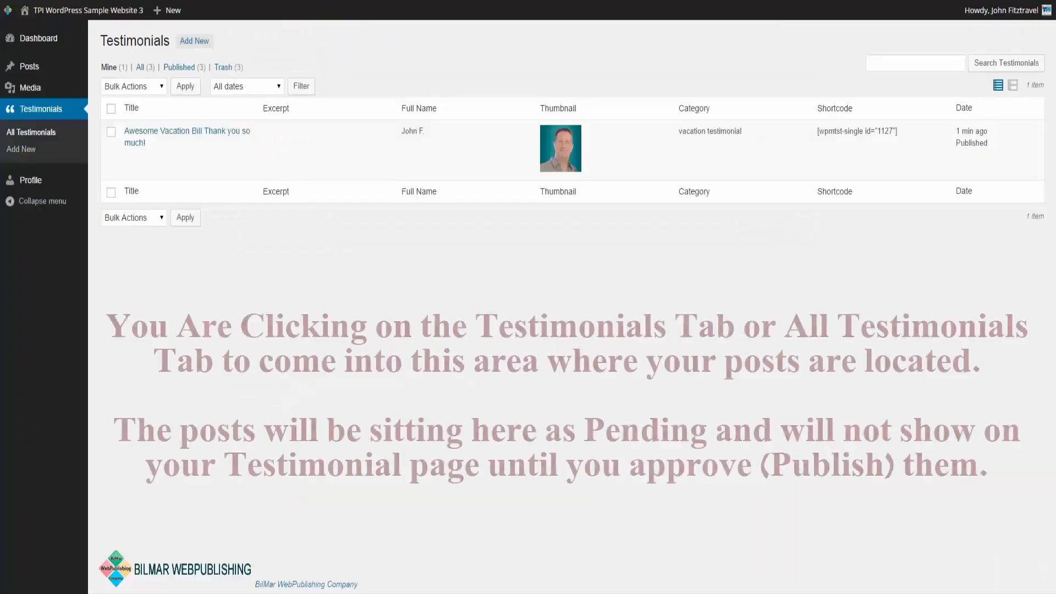
Refresh the admin testimonial list and open the pending "Great Holiday Thank you for your Services" testimonial for editing.
key("F5")
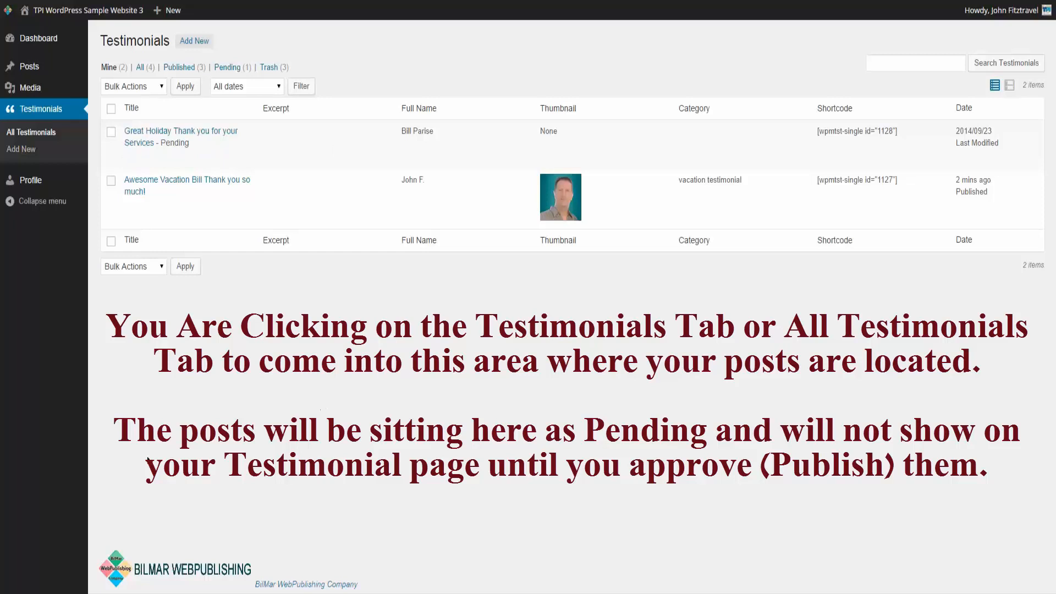
mouse_move(208, 159)
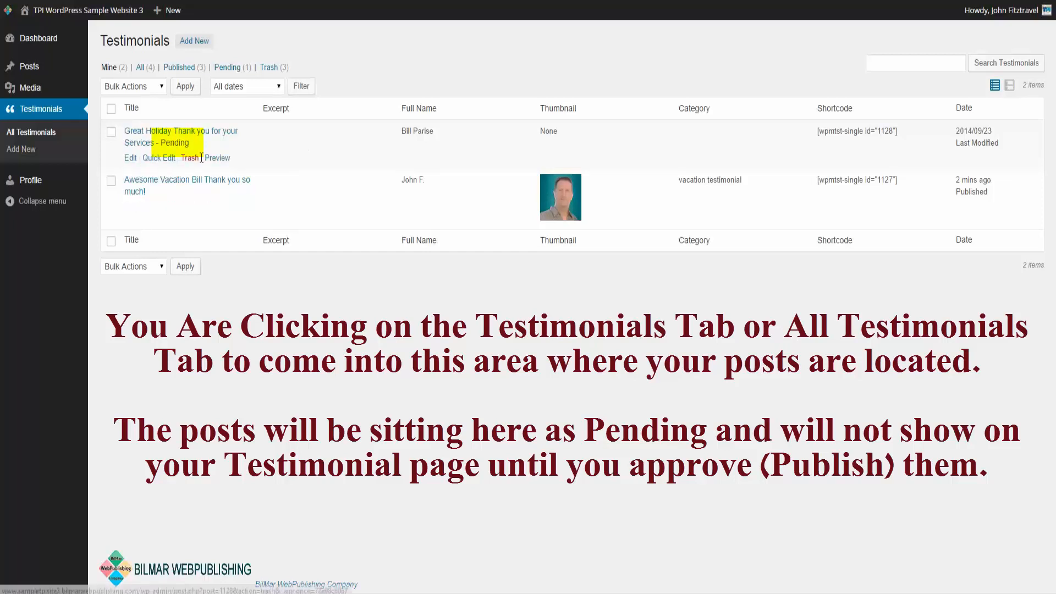
left_click(130, 159)
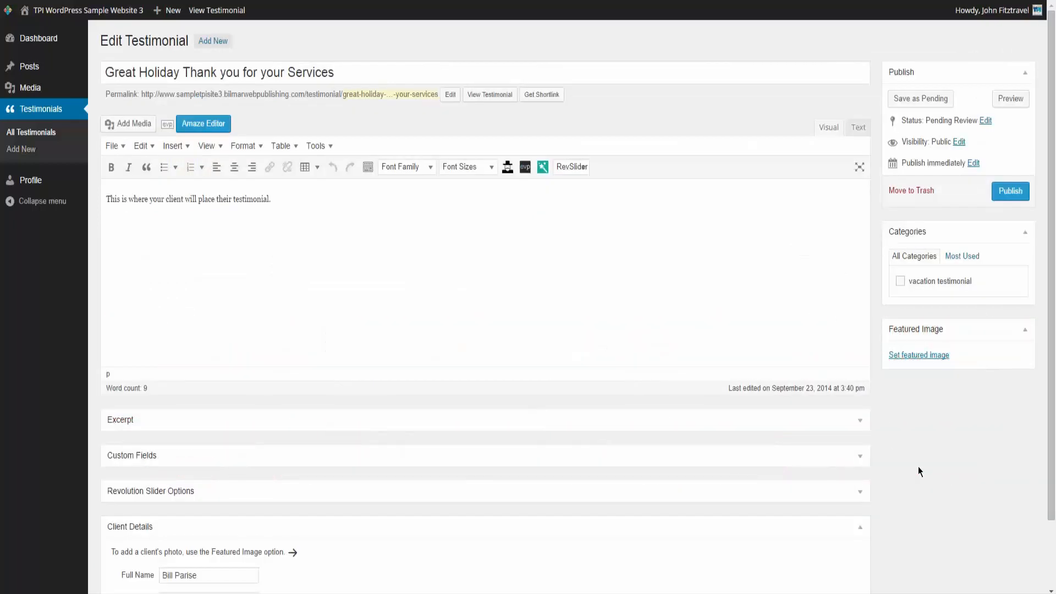
Remove the client's email address from the pending testimonial's client details.
scroll(918, 466, "down", 2)
left_click_drag(163, 522, 347, 528)
key("BackSpace")
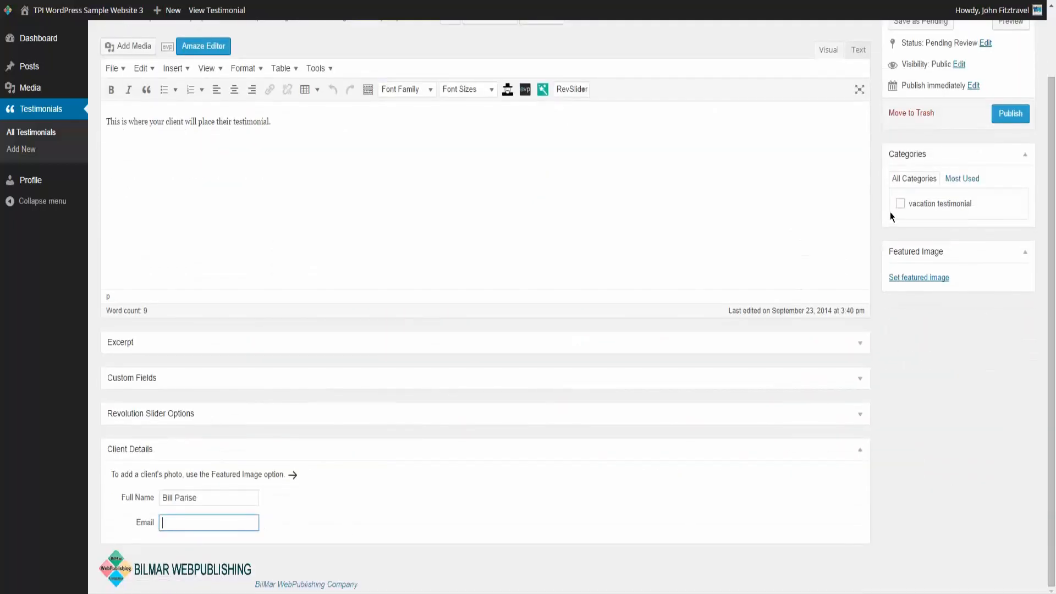
Assign the pending testimonial to the vacation testimonial category and publish it.
left_click(899, 204)
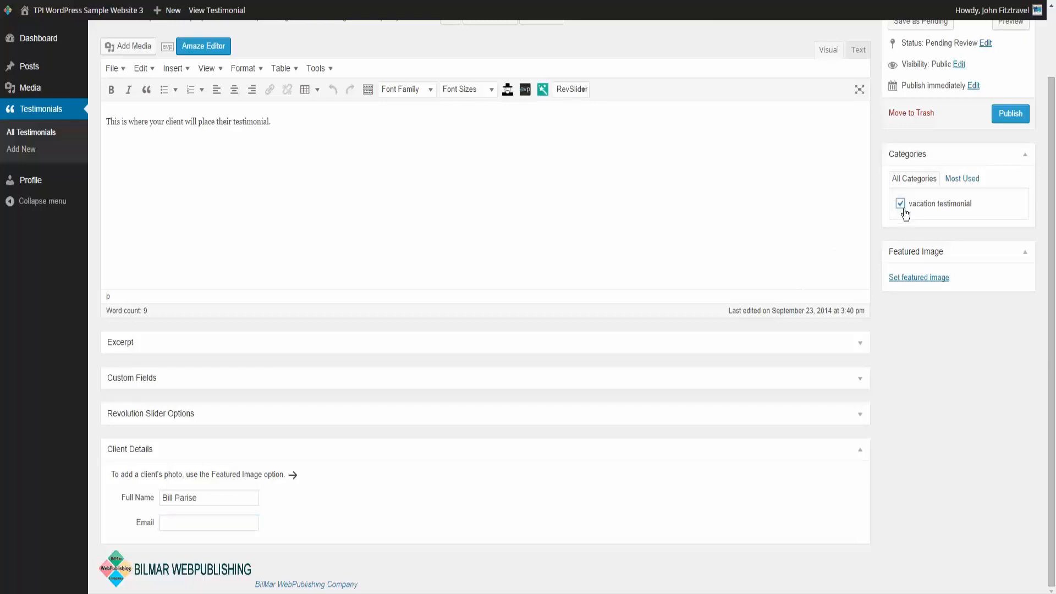
scroll(947, 400, "up", 2)
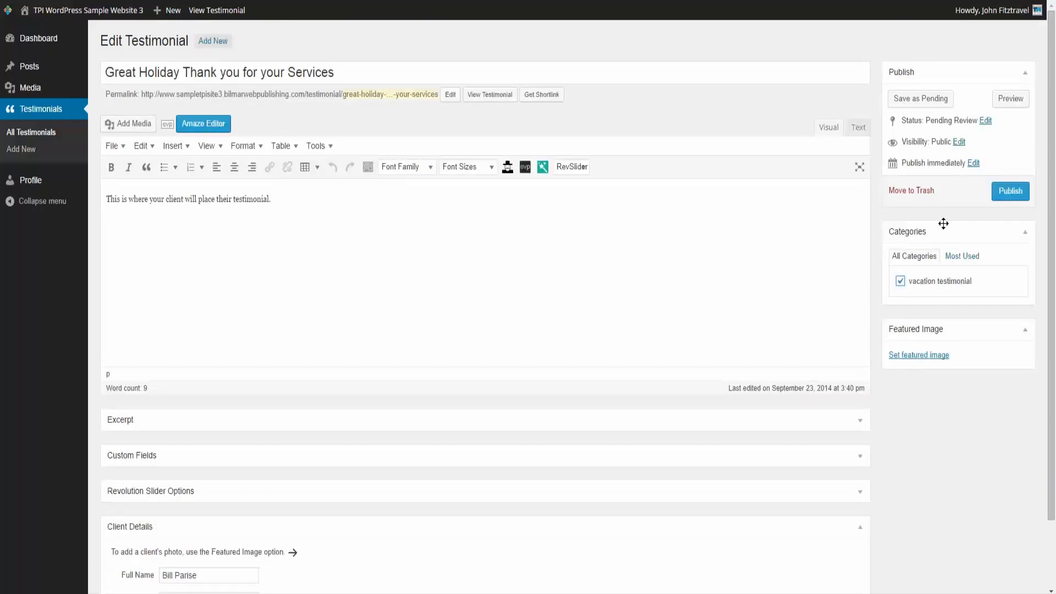
left_click(1001, 193)
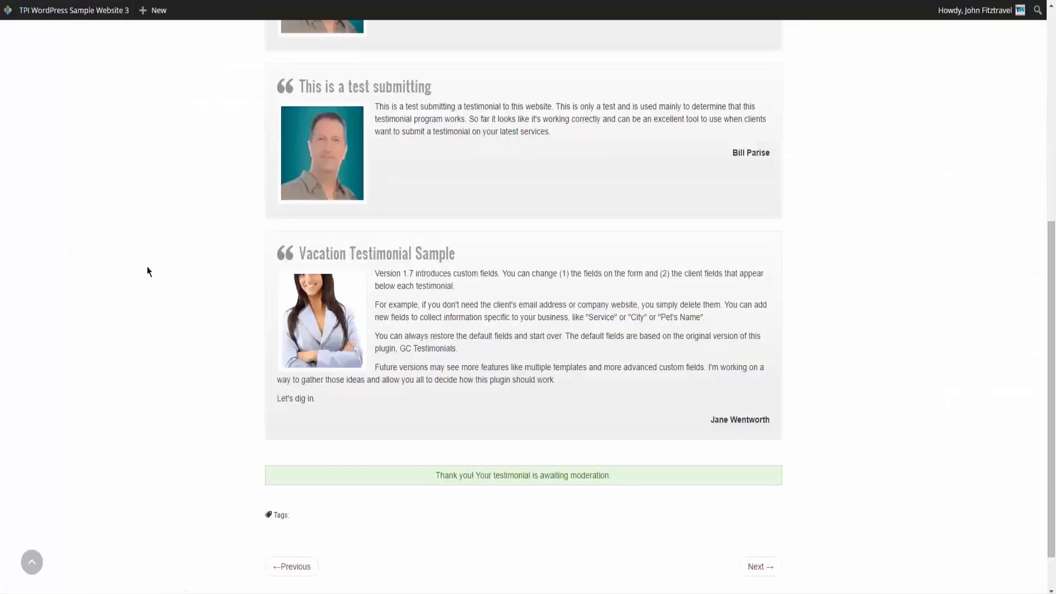
Reload the public testimonial page, continuing past the resubmission prompt, to check the newly approved testimonial.
scroll(146, 267, "up", 10)
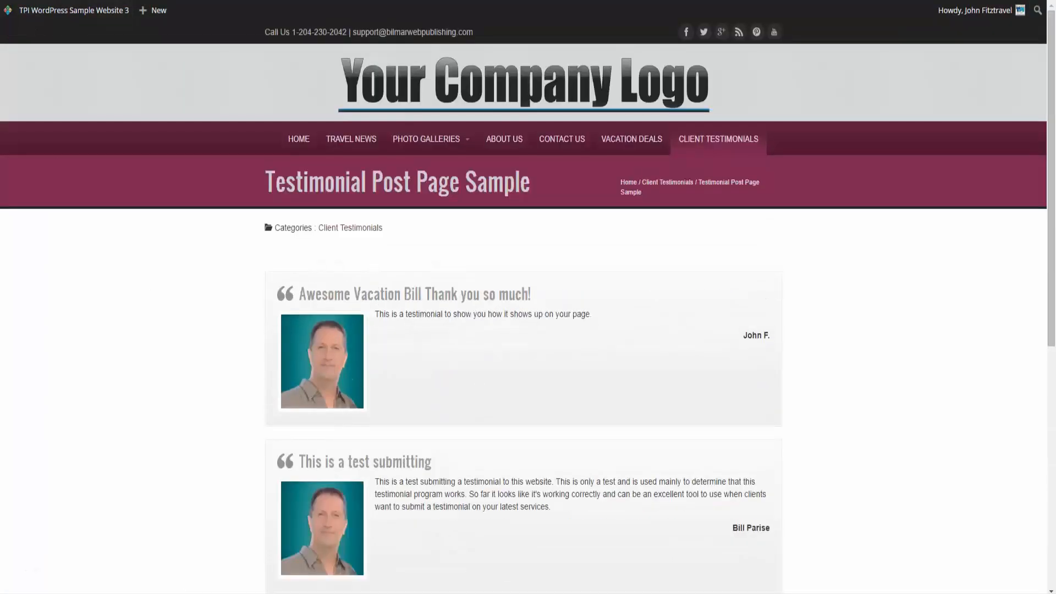
key("F5")
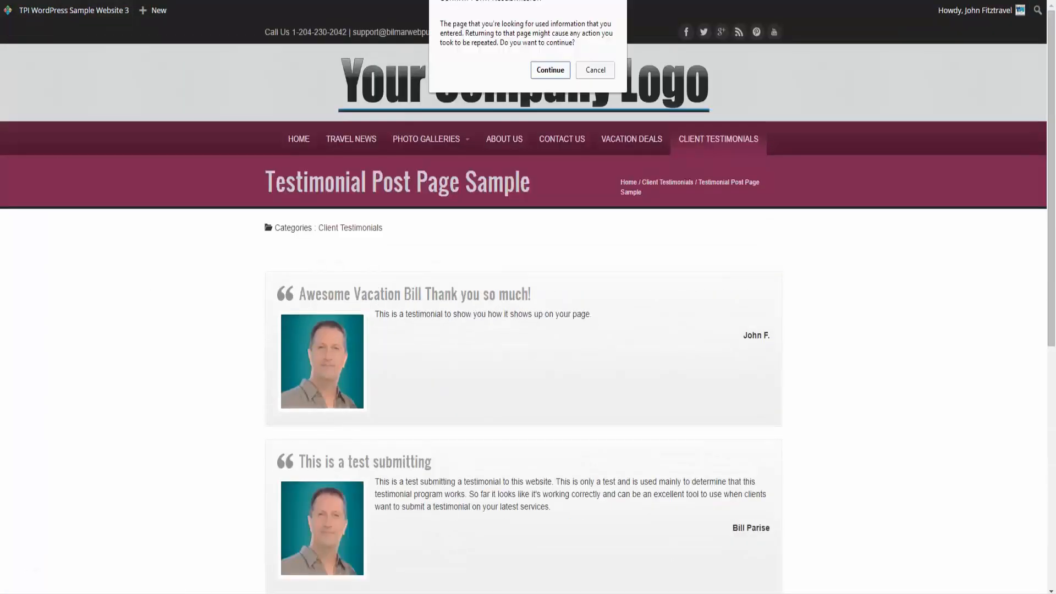
key("Return")
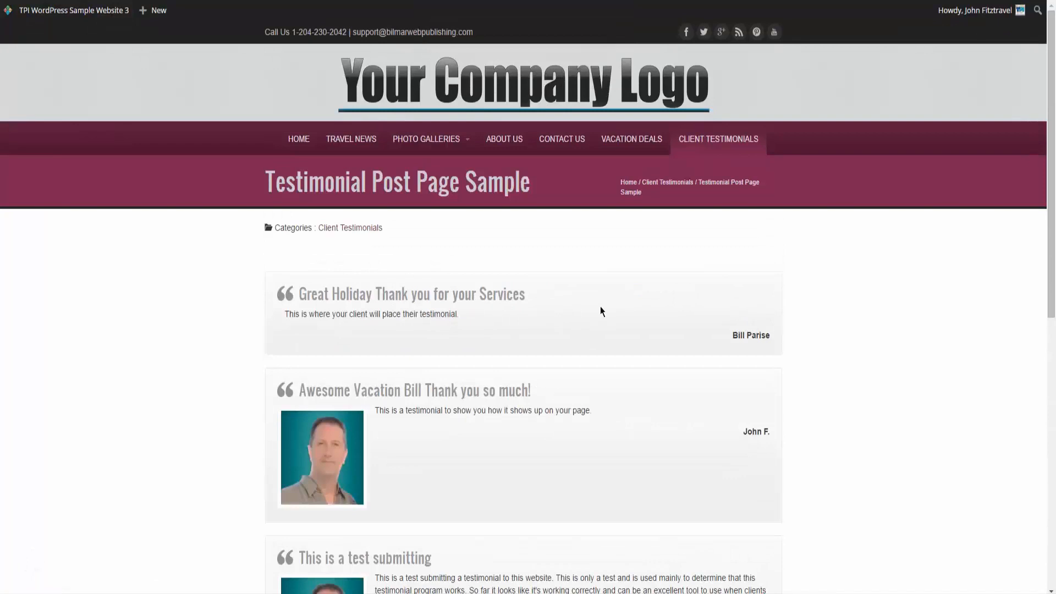